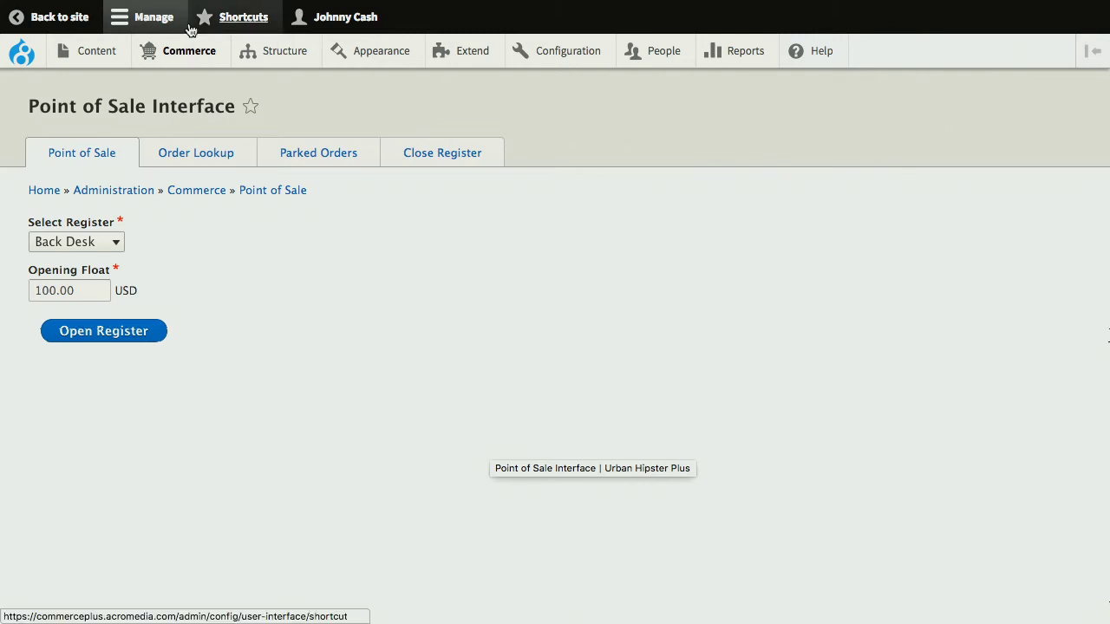
# Open the Back Desk register with an opening float of 100.00 USD.
pyautogui.moveTo(185, 53)
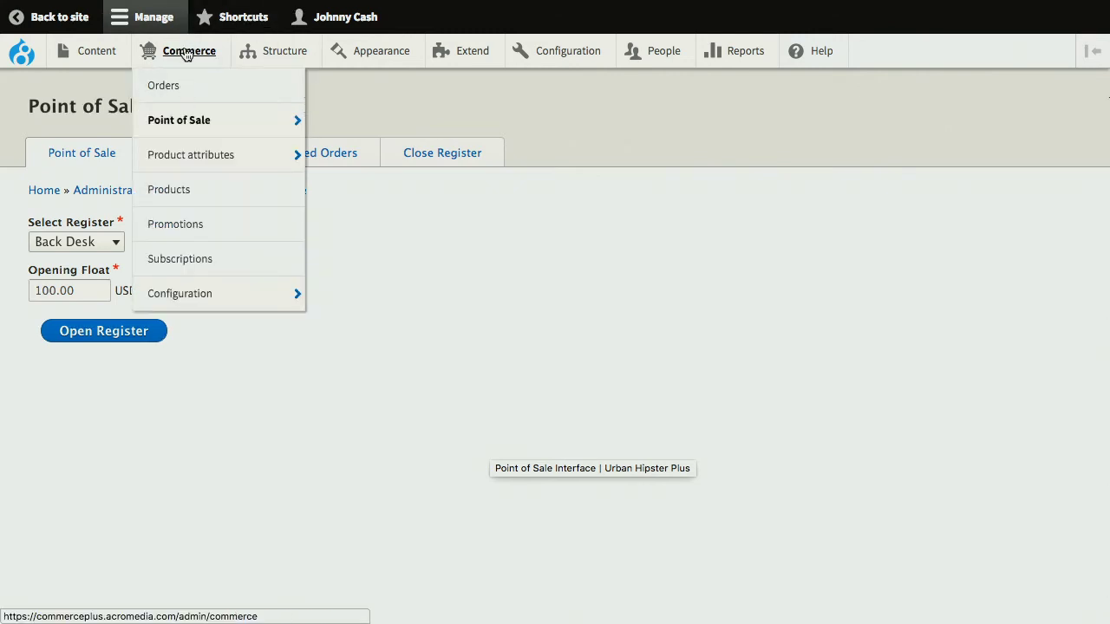
pyautogui.moveTo(192, 128)
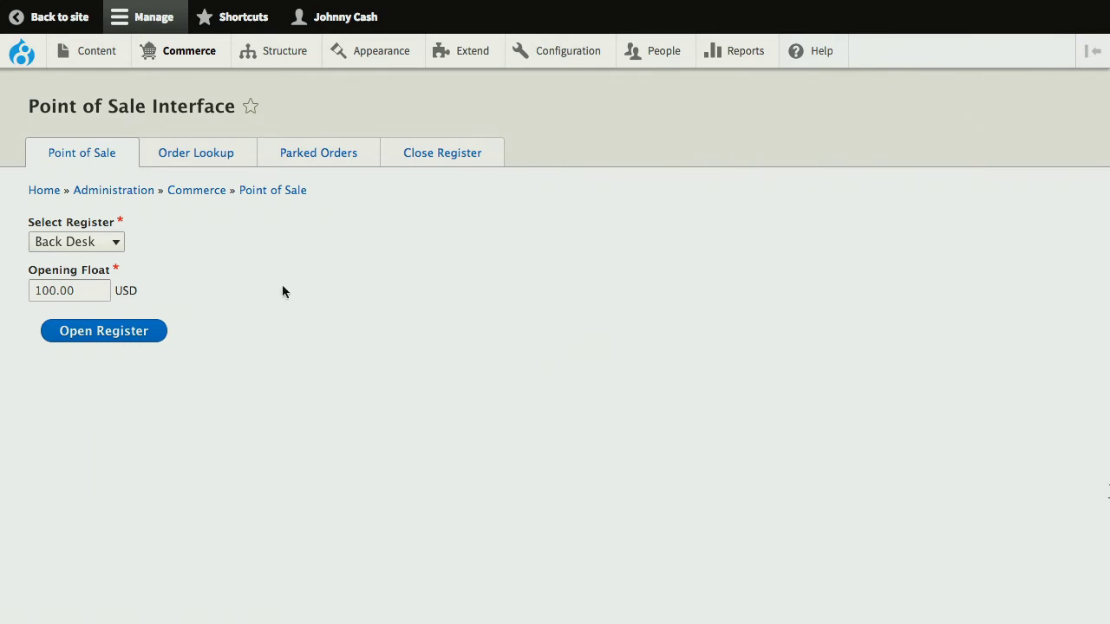
pyautogui.click(113, 244)
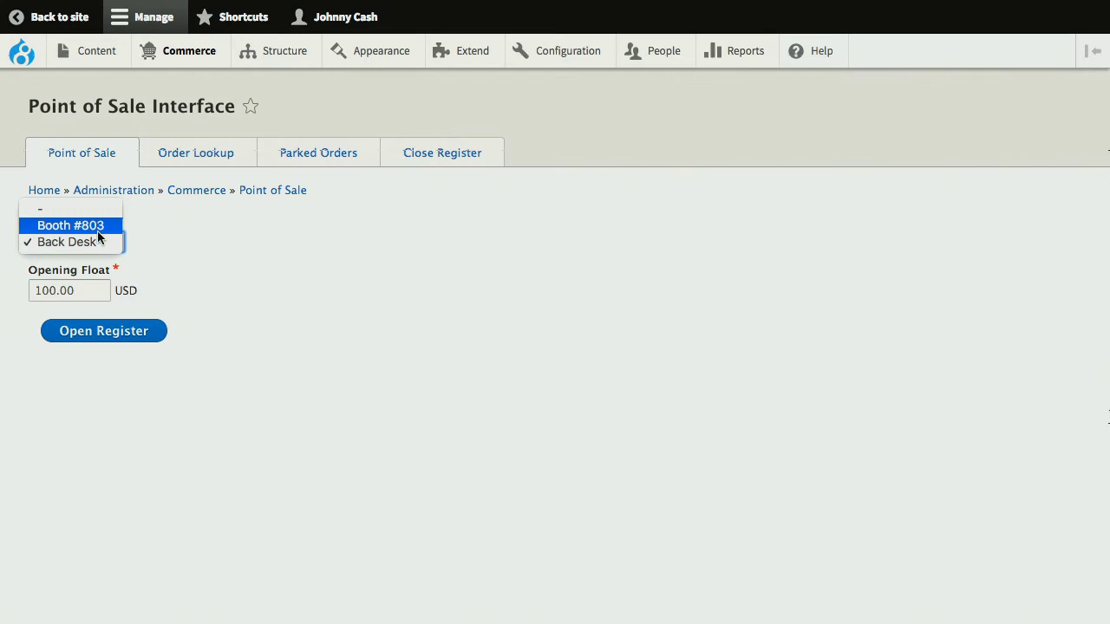
pyautogui.click(97, 244)
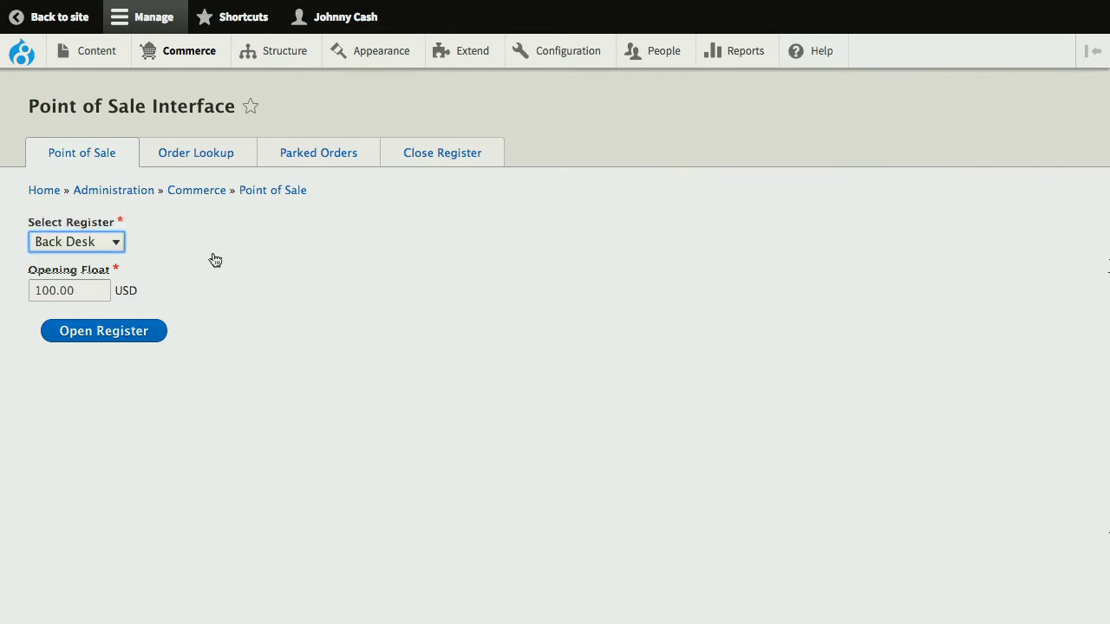
pyautogui.click(73, 332)
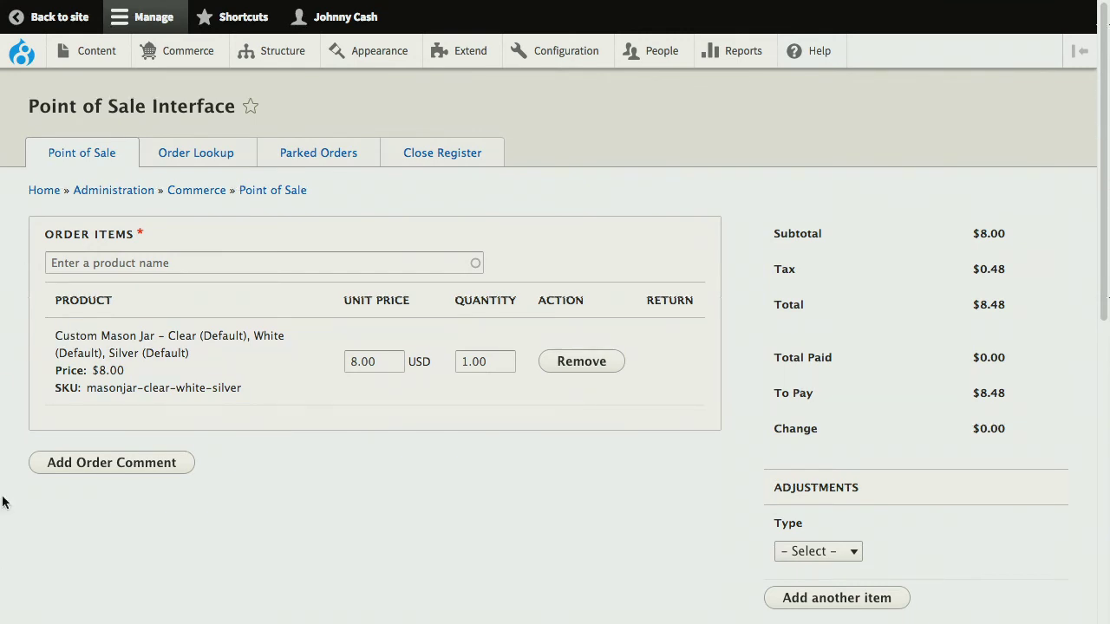
# Replace the order's clear mason jar with the Custom Mason Jar in Blue, White (Default), Black, searching products for "hi".
pyautogui.click(597, 359)
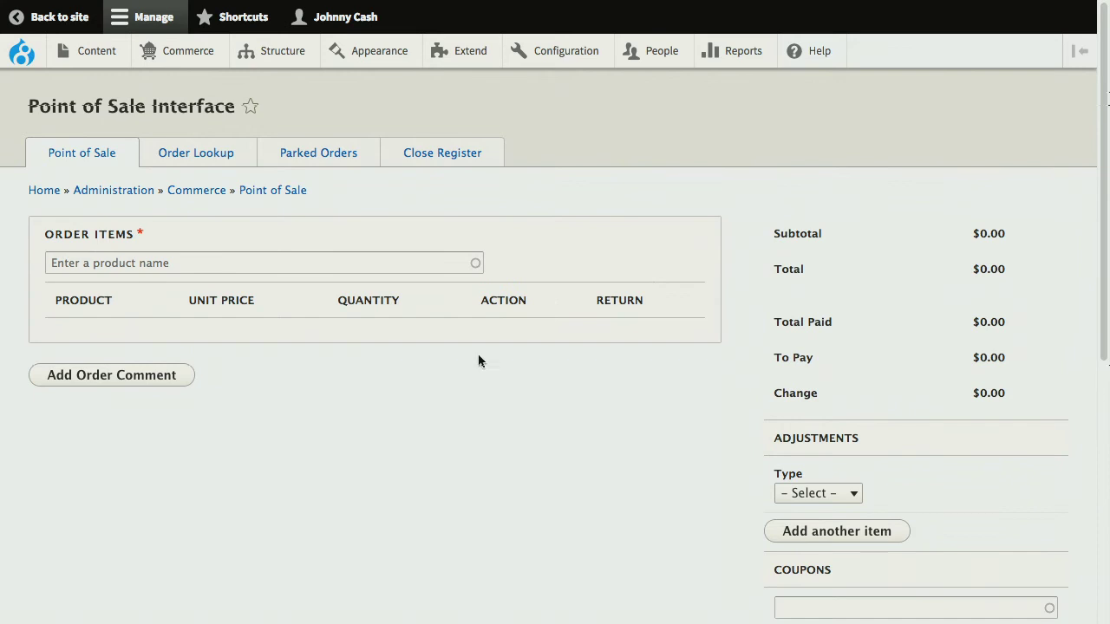
pyautogui.click(351, 257)
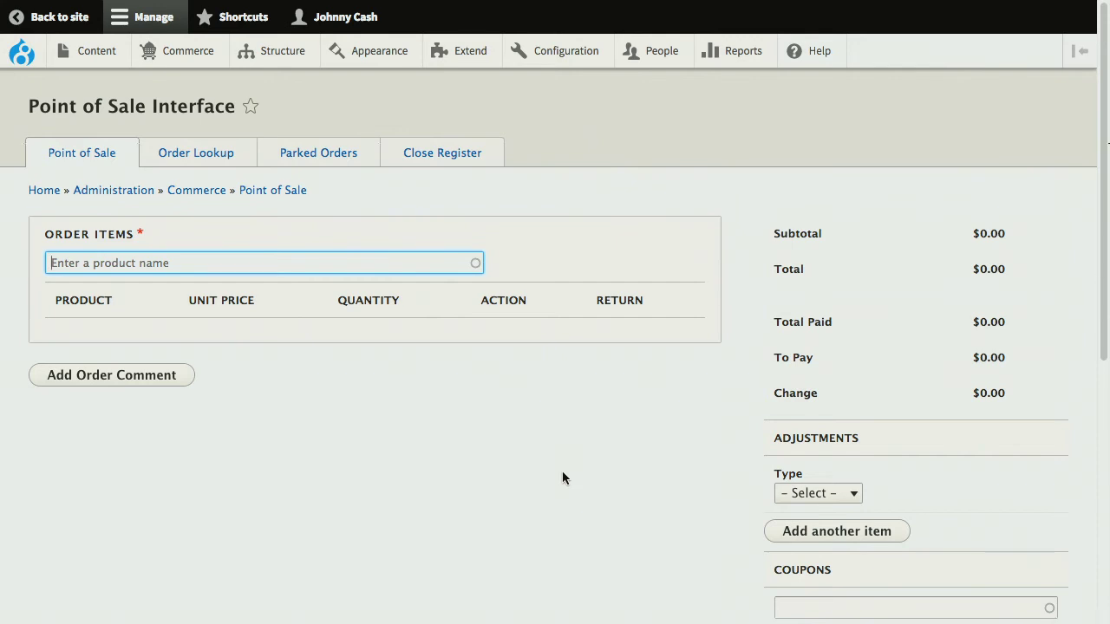
pyautogui.scroll(-1, 562, 472)
pyautogui.scroll(-5, 561, 478)
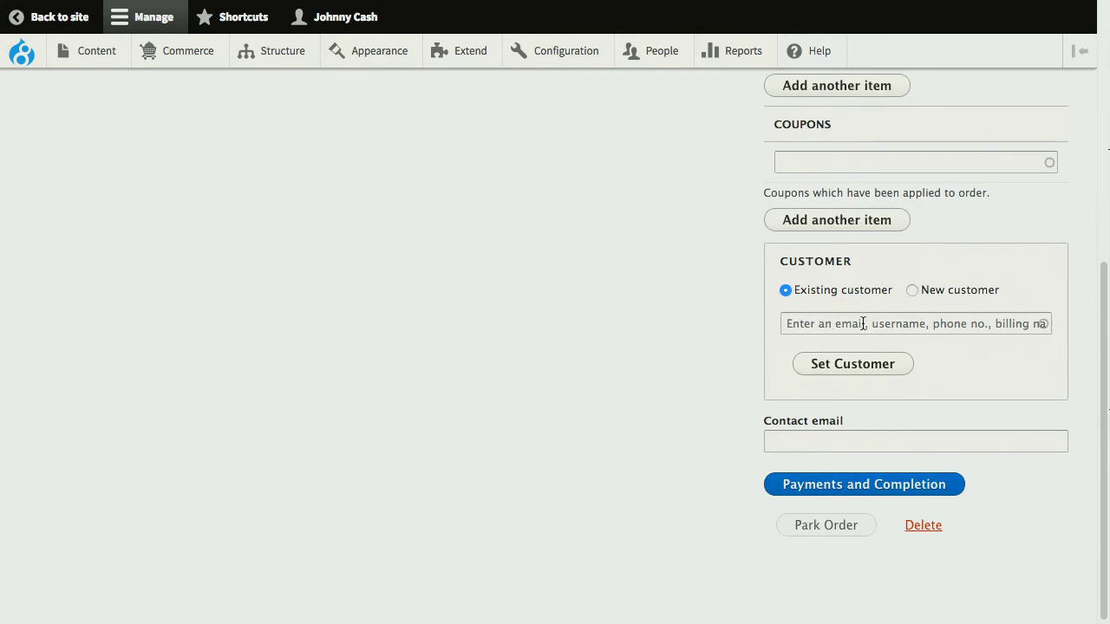
pyautogui.scroll(5, 863, 323)
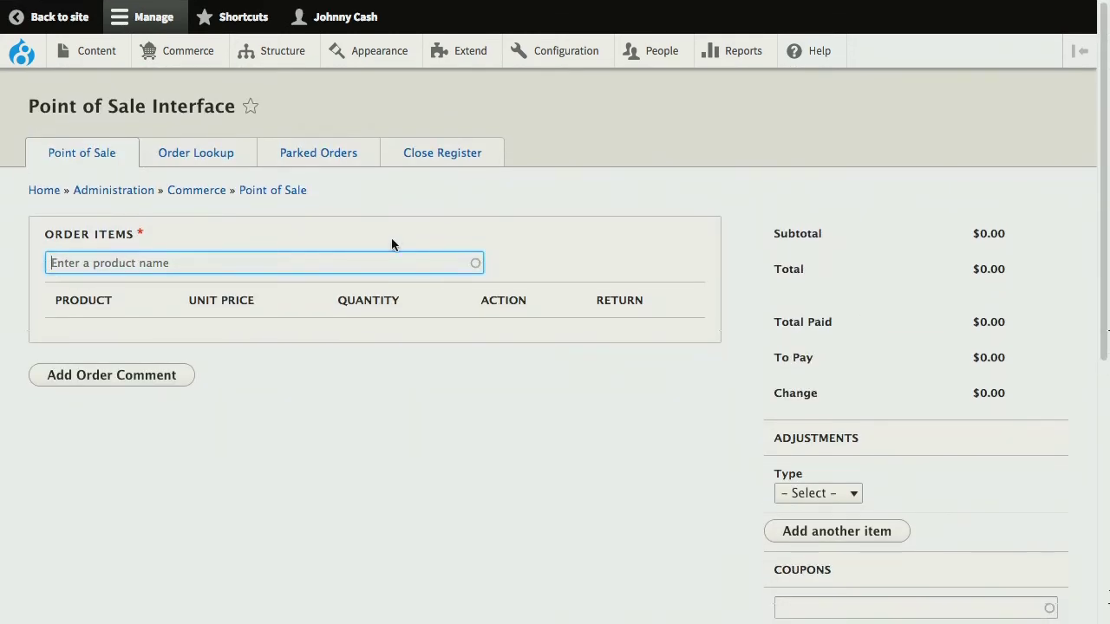
pyautogui.write('hi')
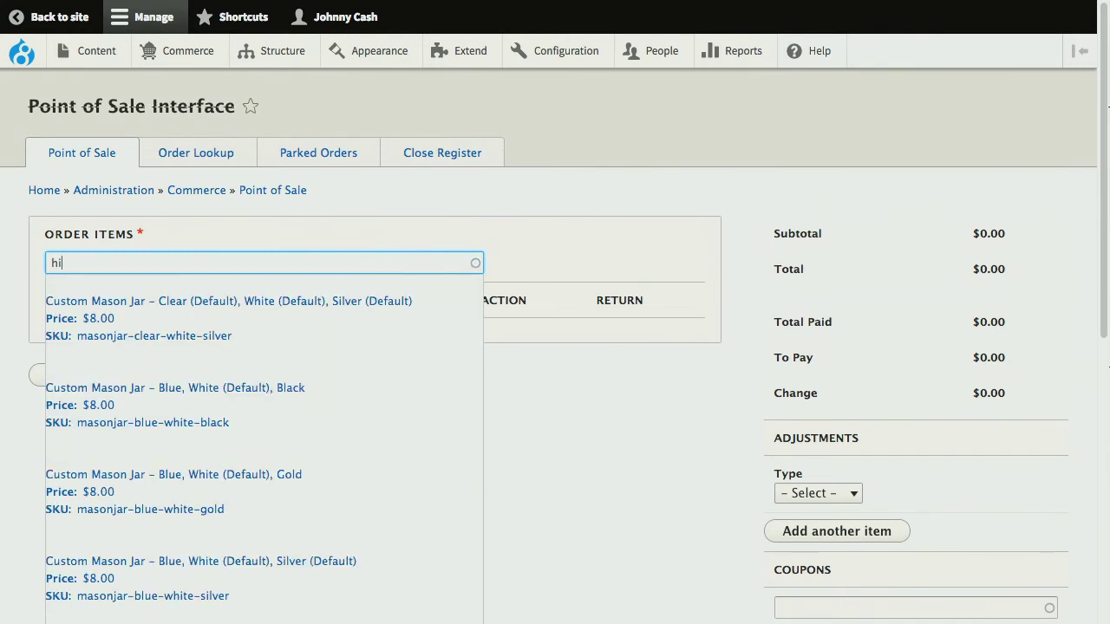
pyautogui.click(223, 410)
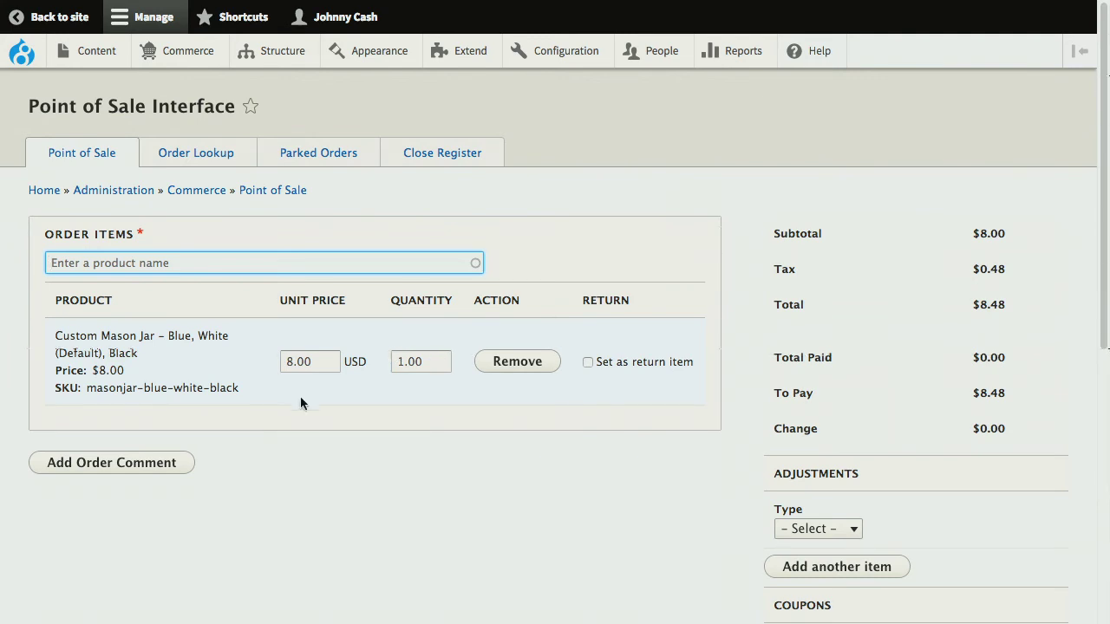
# Try setting the blue mason jar as a return item and clear the setting again.
pyautogui.scroll(-2, 532, 431)
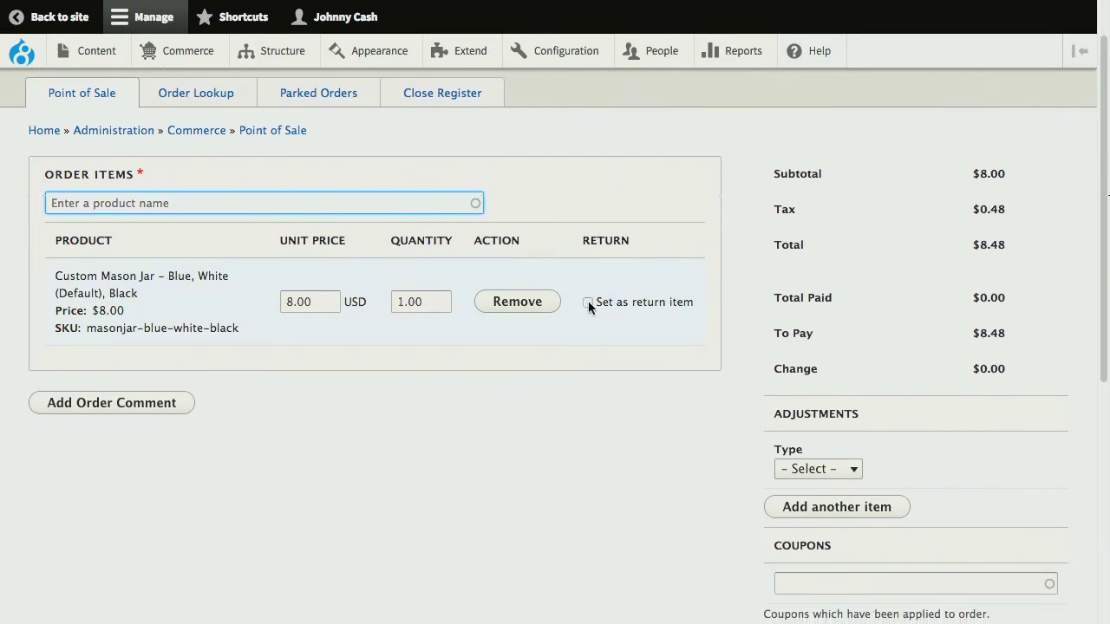
pyautogui.click(588, 302)
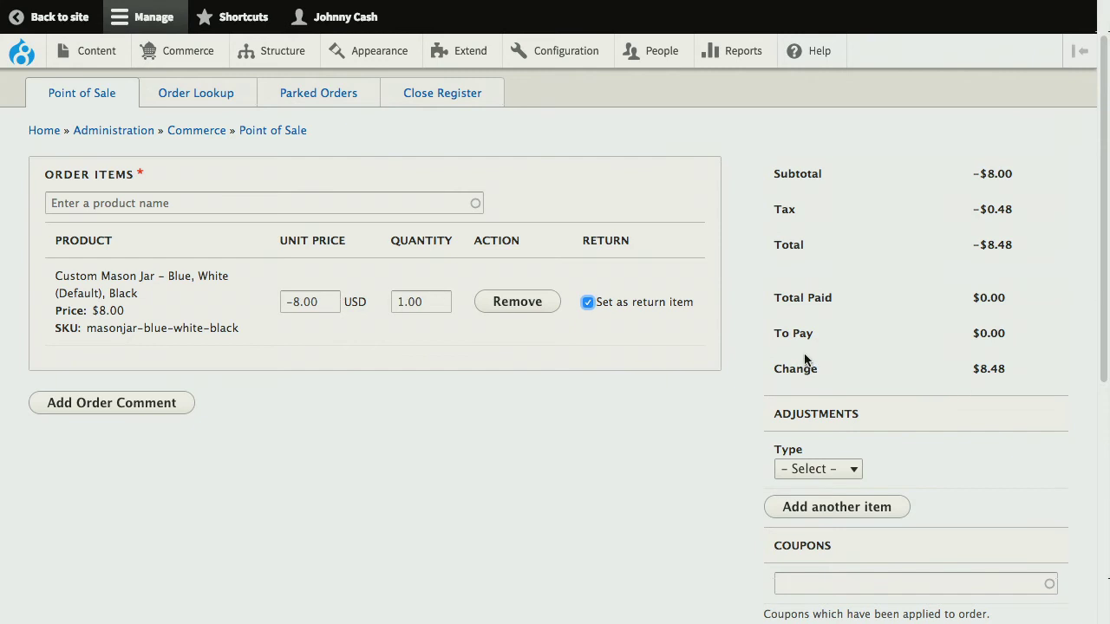
pyautogui.click(588, 302)
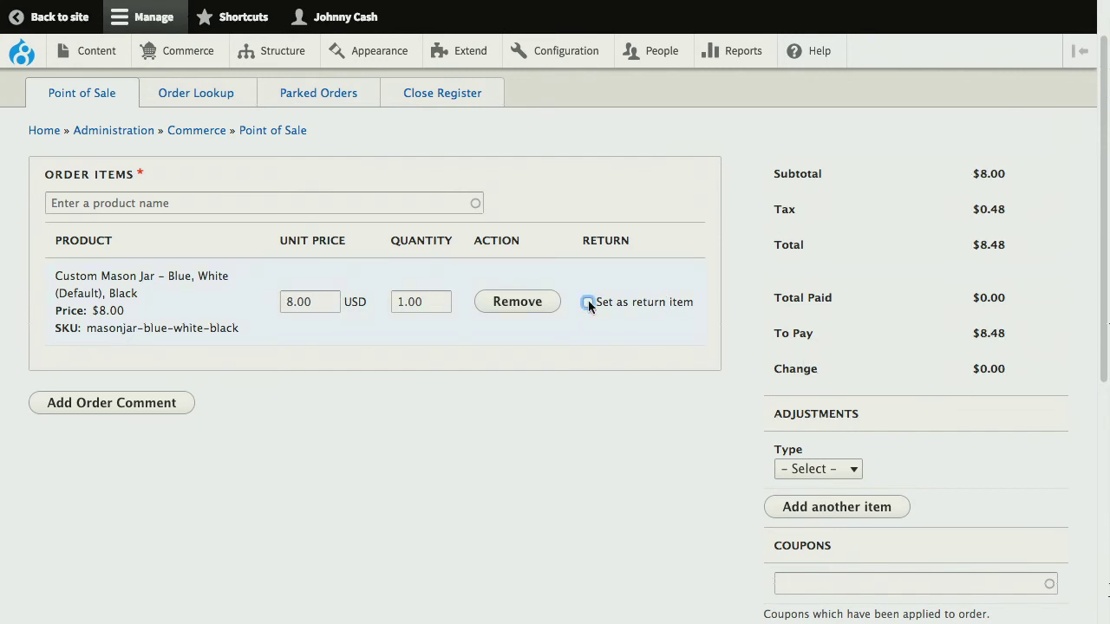
# Assign the existing customer demoadmin to the order.
pyautogui.scroll(-5, 611, 493)
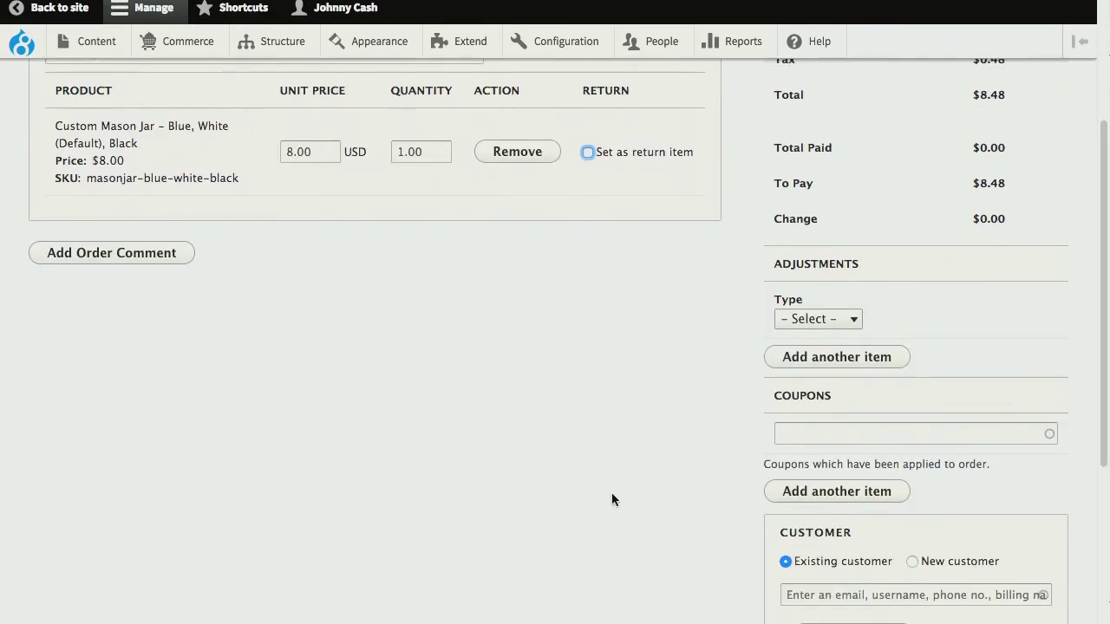
pyautogui.click(791, 462)
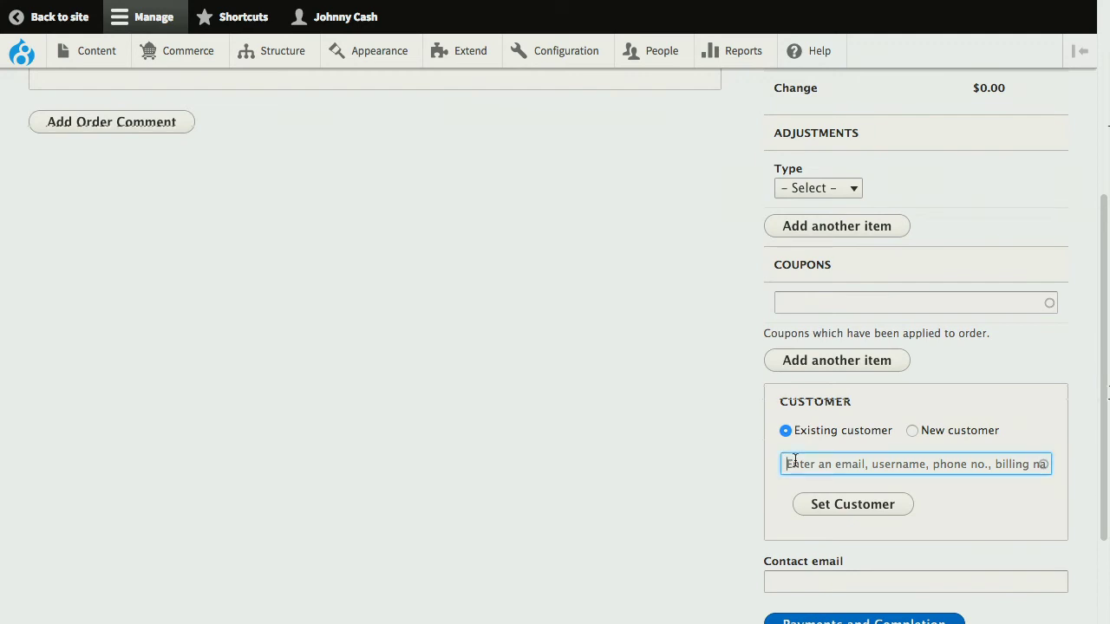
pyautogui.write('dem')
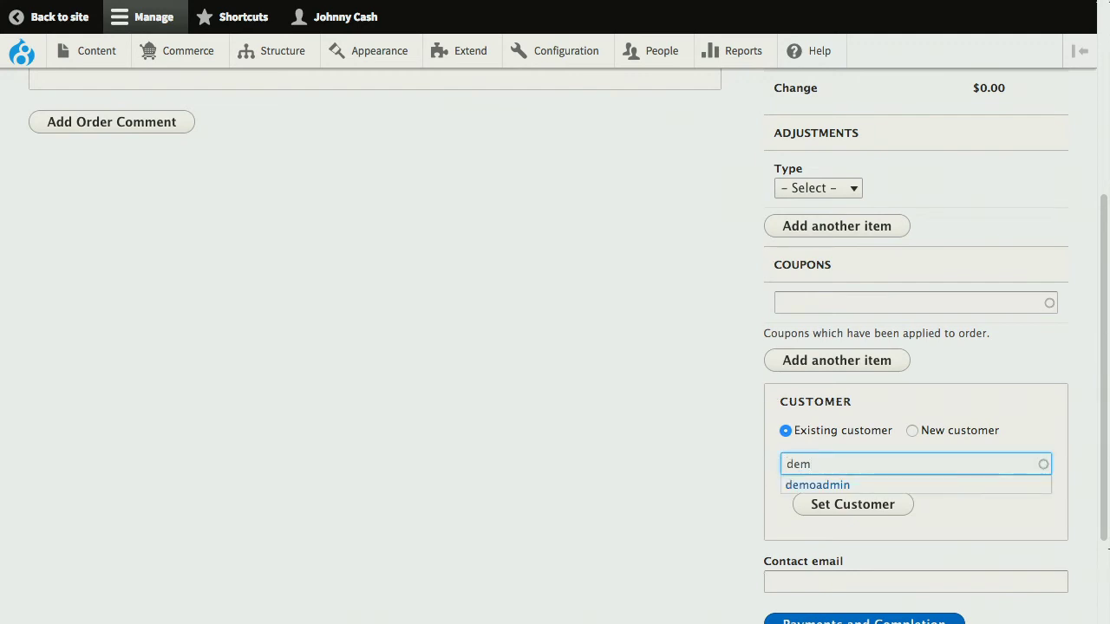
pyautogui.click(825, 485)
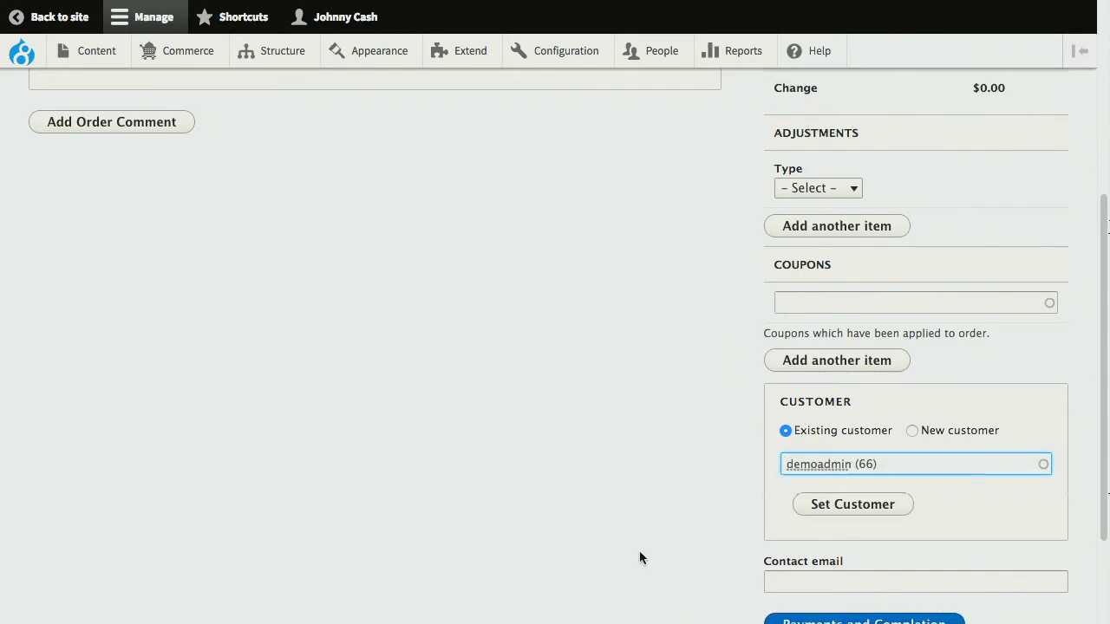
pyautogui.scroll(-1, 639, 551)
pyautogui.click(819, 499)
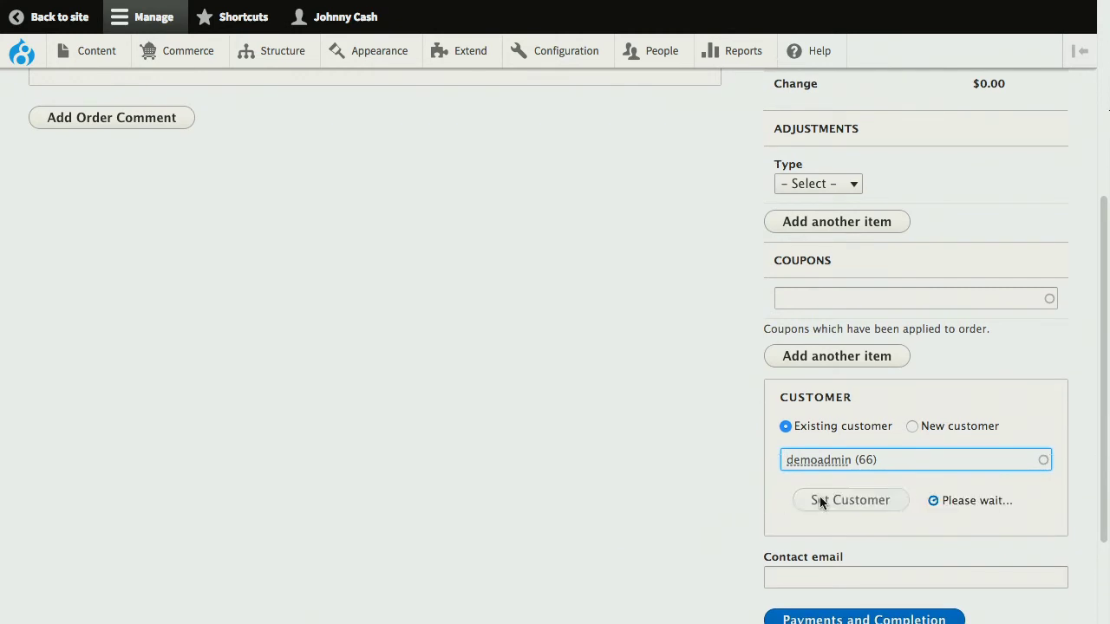
# Proceed to payment, add a cash payment of 40 USD and complete the order.
pyautogui.scroll(-3, 657, 511)
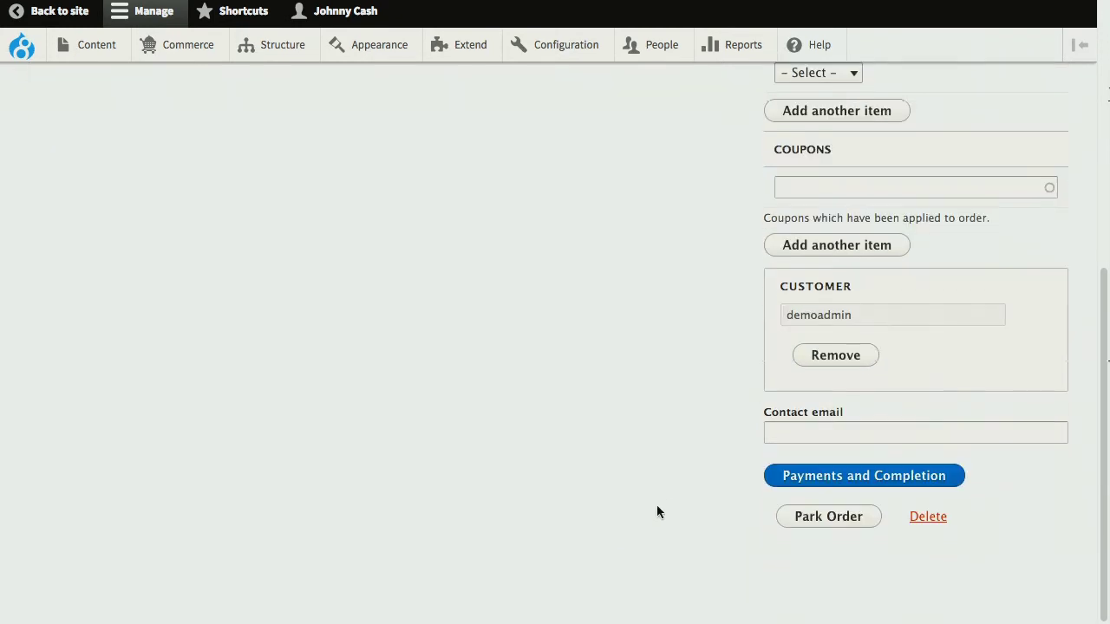
pyautogui.click(864, 490)
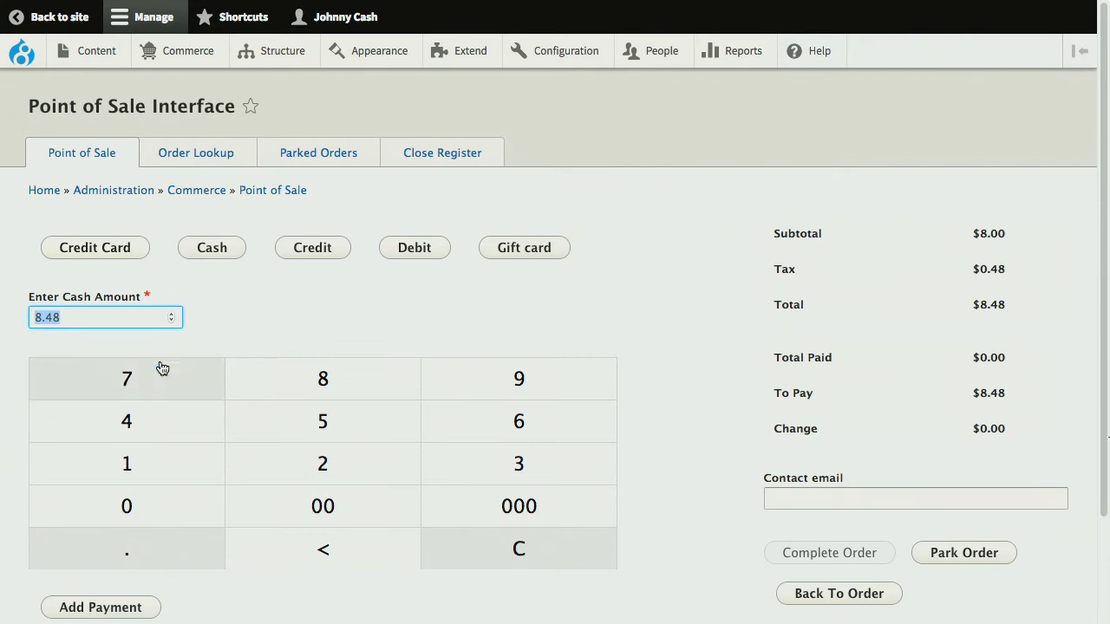
pyautogui.scroll(-3, 161, 368)
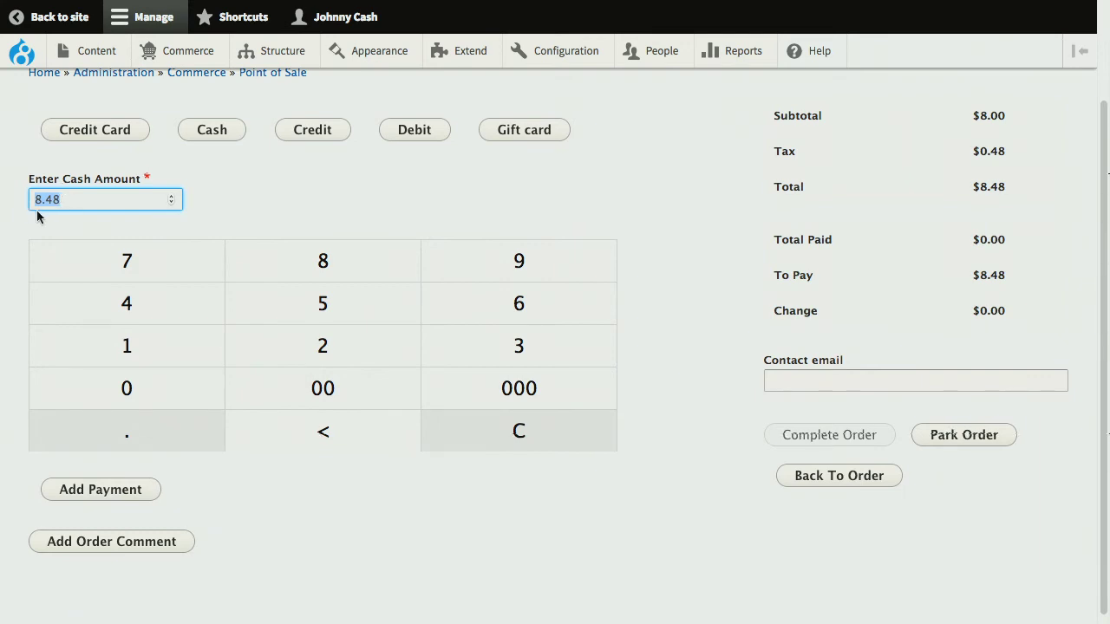
pyautogui.click(127, 310)
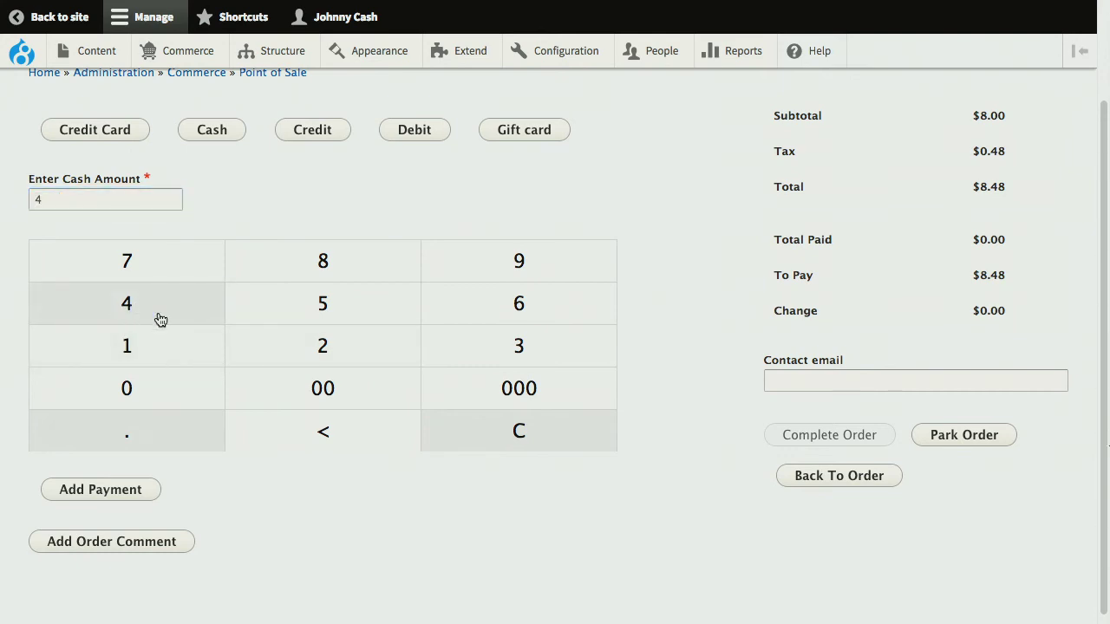
pyautogui.click(337, 393)
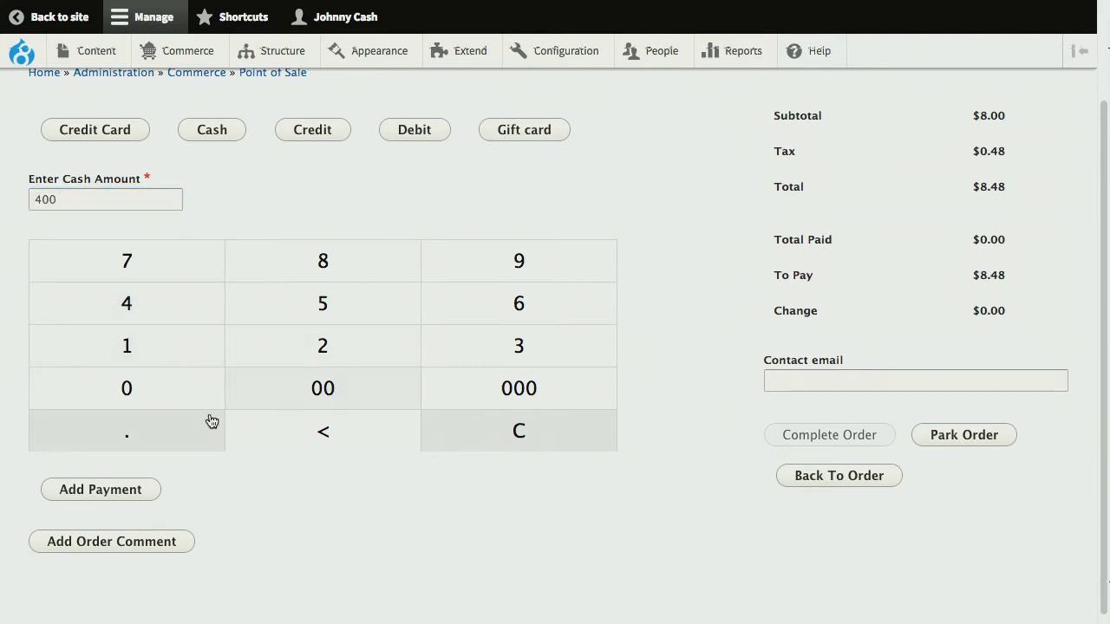
pyautogui.click(320, 426)
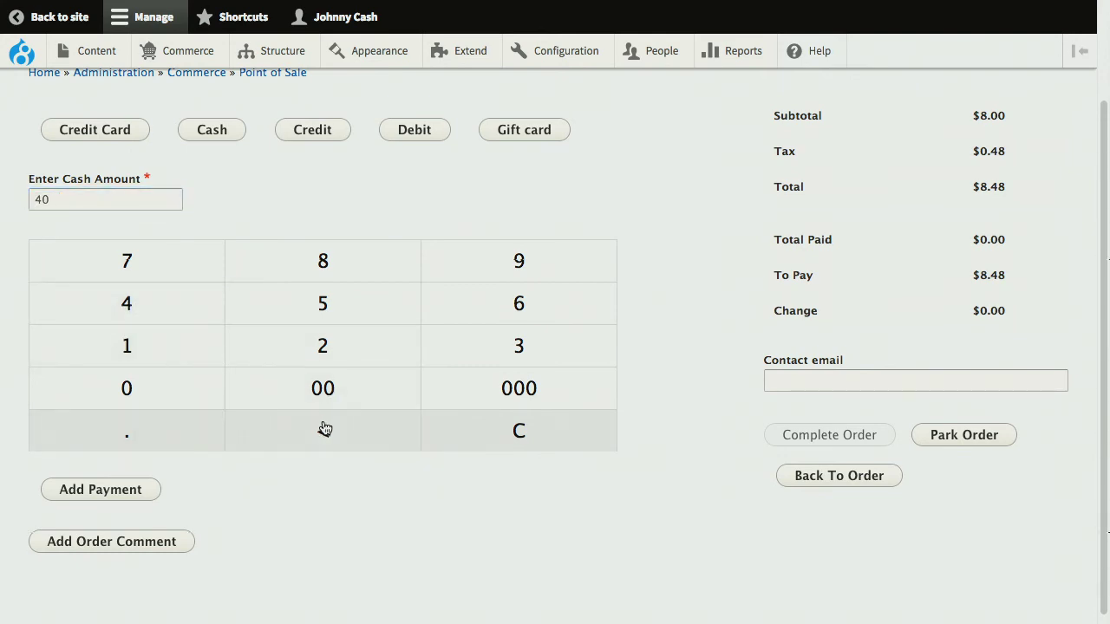
pyautogui.click(111, 492)
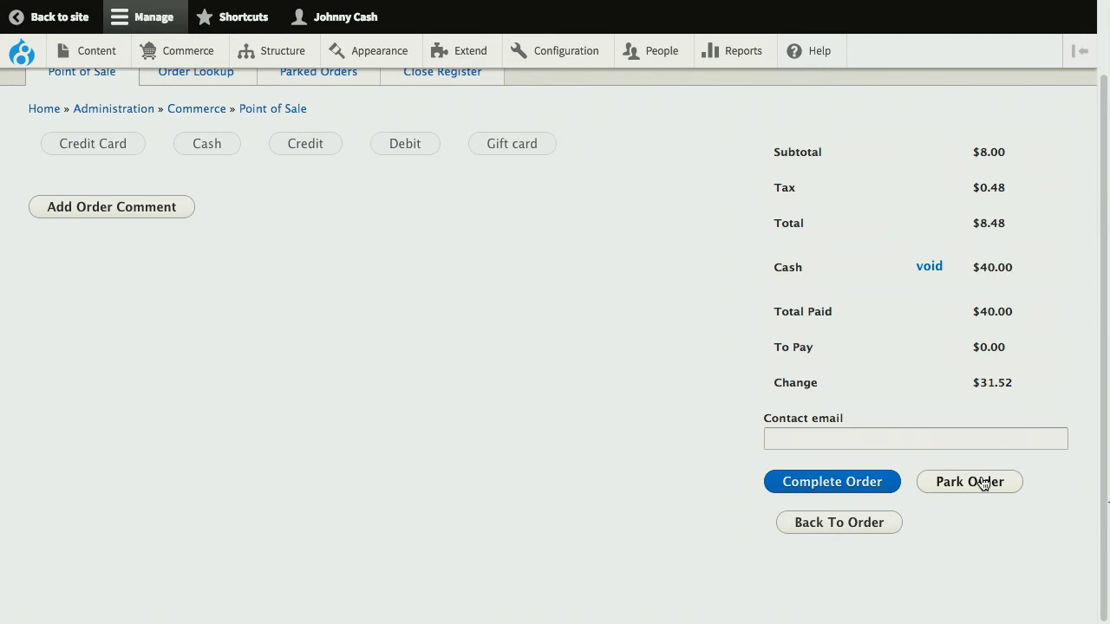
pyautogui.click(862, 485)
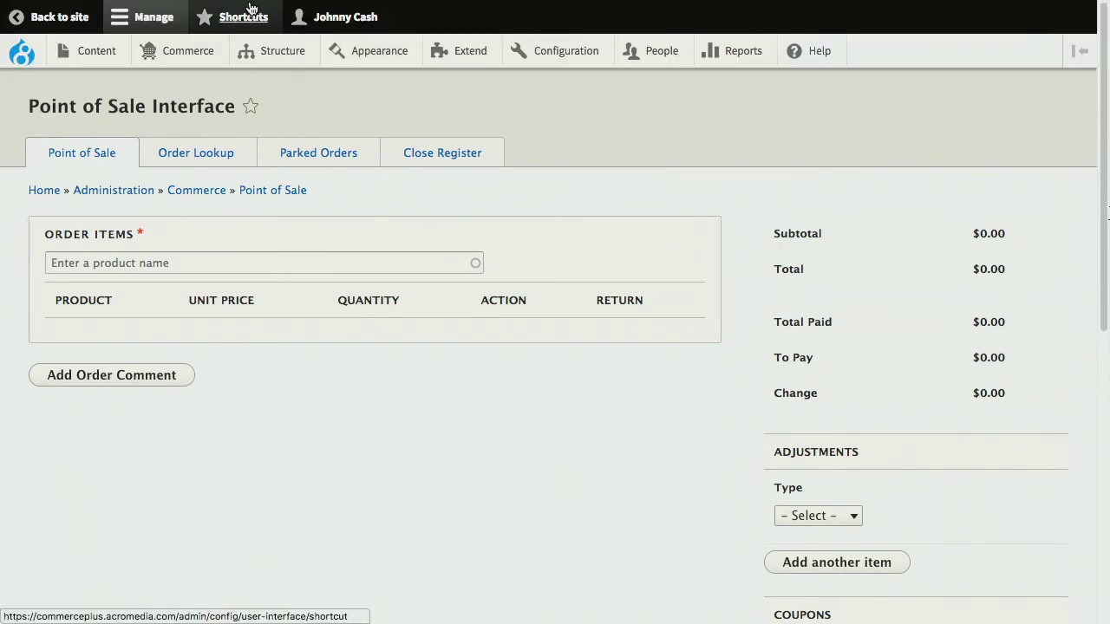
pyautogui.moveTo(257, 2)
pyautogui.click(165, 39)
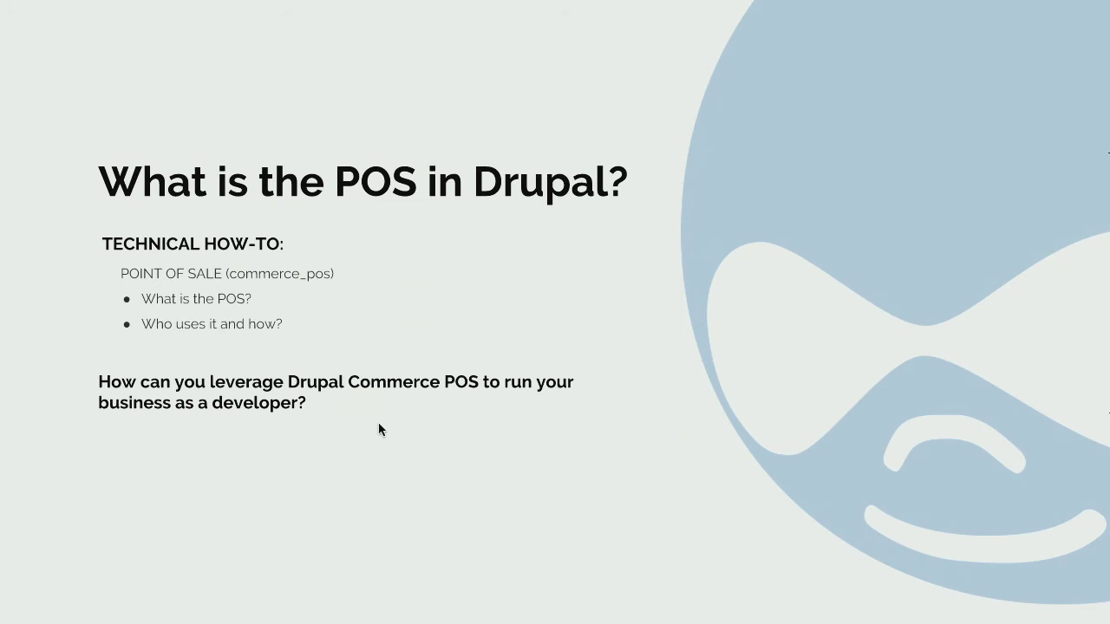
pyautogui.press('Right')
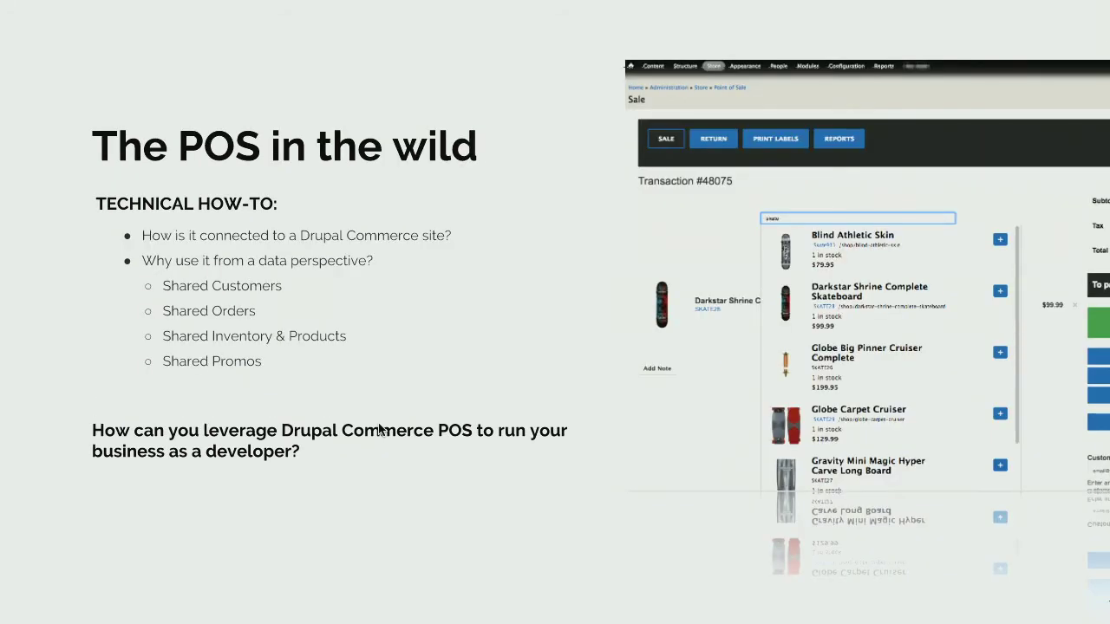
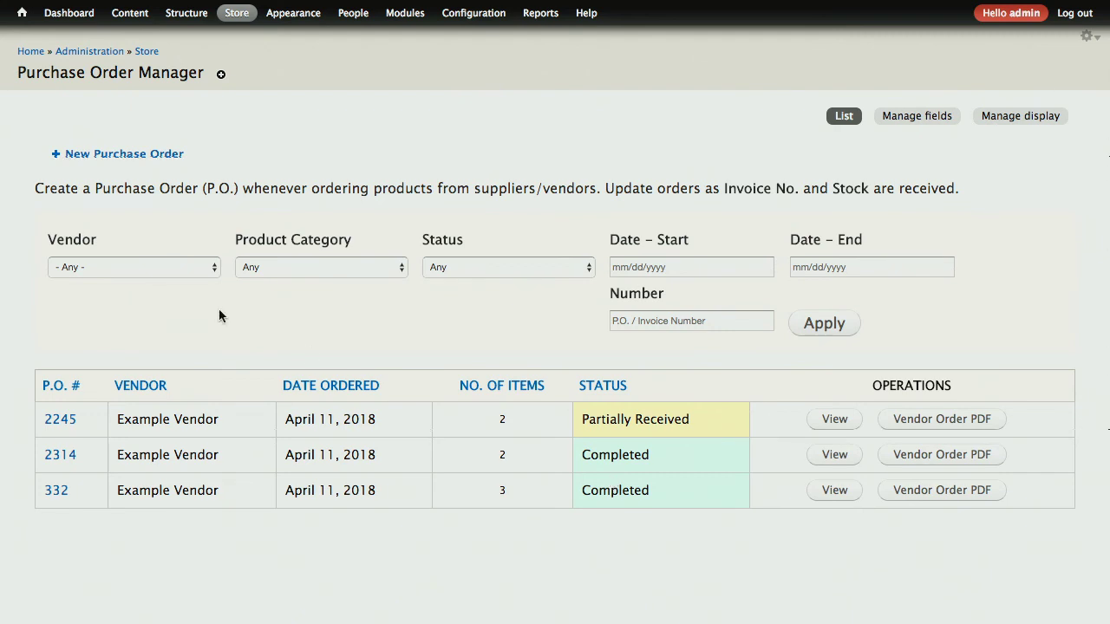
# Open the partially received purchase order from Example Vendor, review its ordered and received quantities, and show its activity log.
pyautogui.click(61, 420)
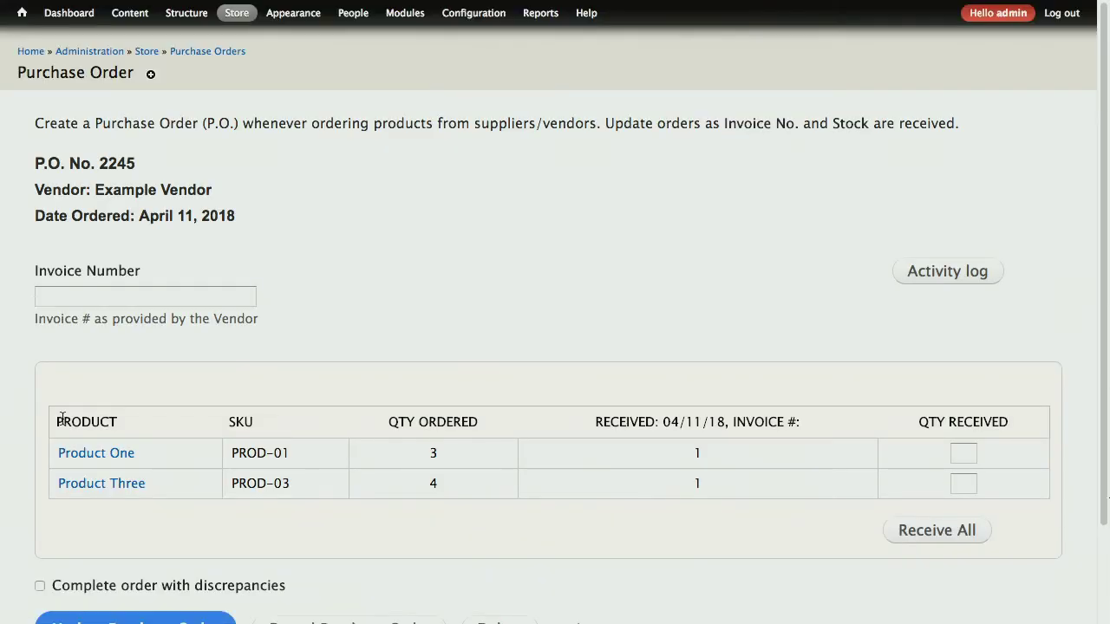
pyautogui.scroll(-1, 234, 529)
pyautogui.scroll(-3, 240, 542)
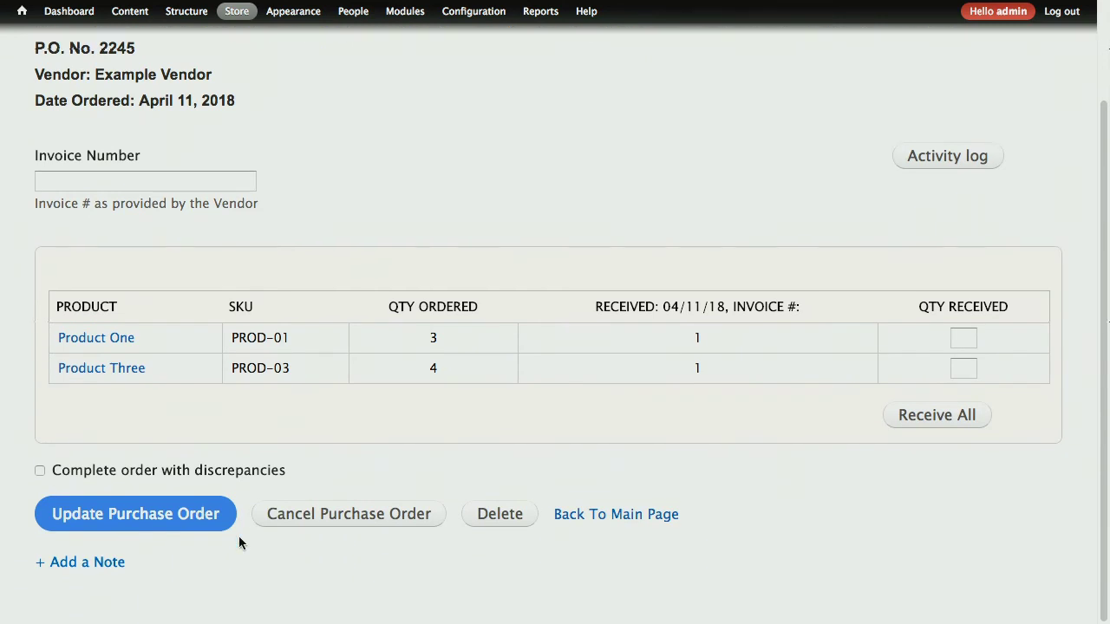
pyautogui.scroll(3, 240, 543)
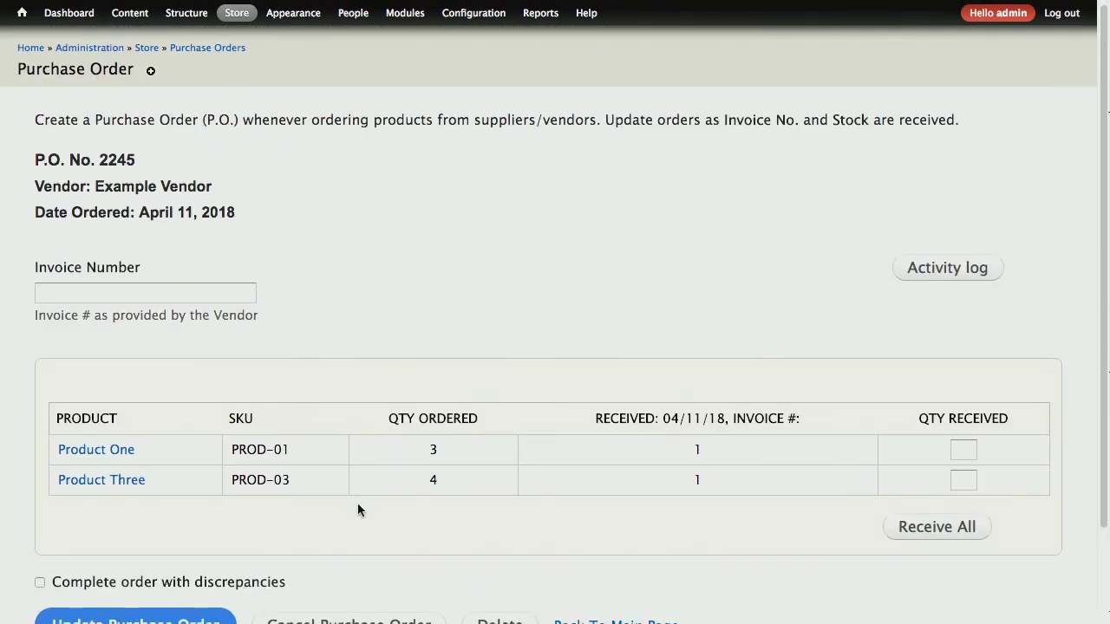
pyautogui.scroll(-2, 357, 510)
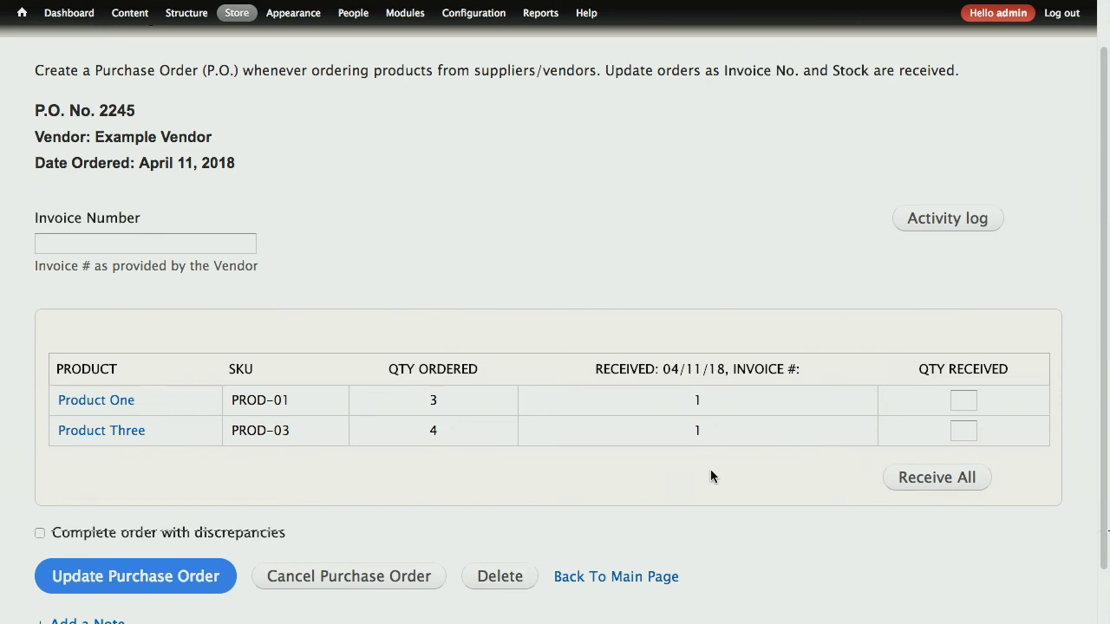
pyautogui.click(924, 227)
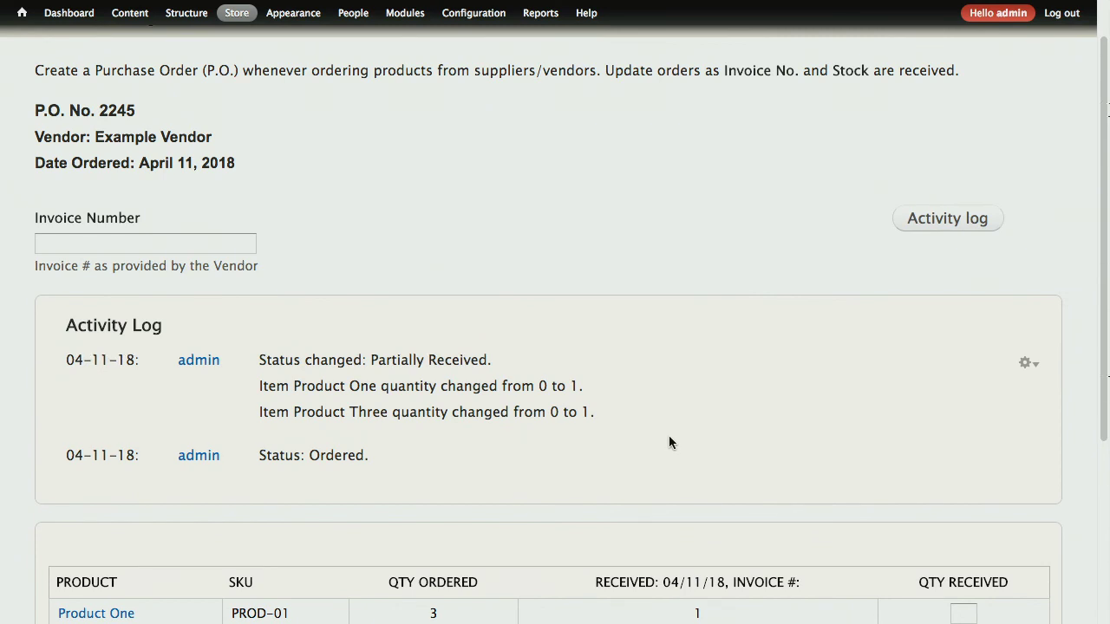
# Hide the activity log and fill in the received quantities for all outstanding items on the purchase order.
pyautogui.click(902, 218)
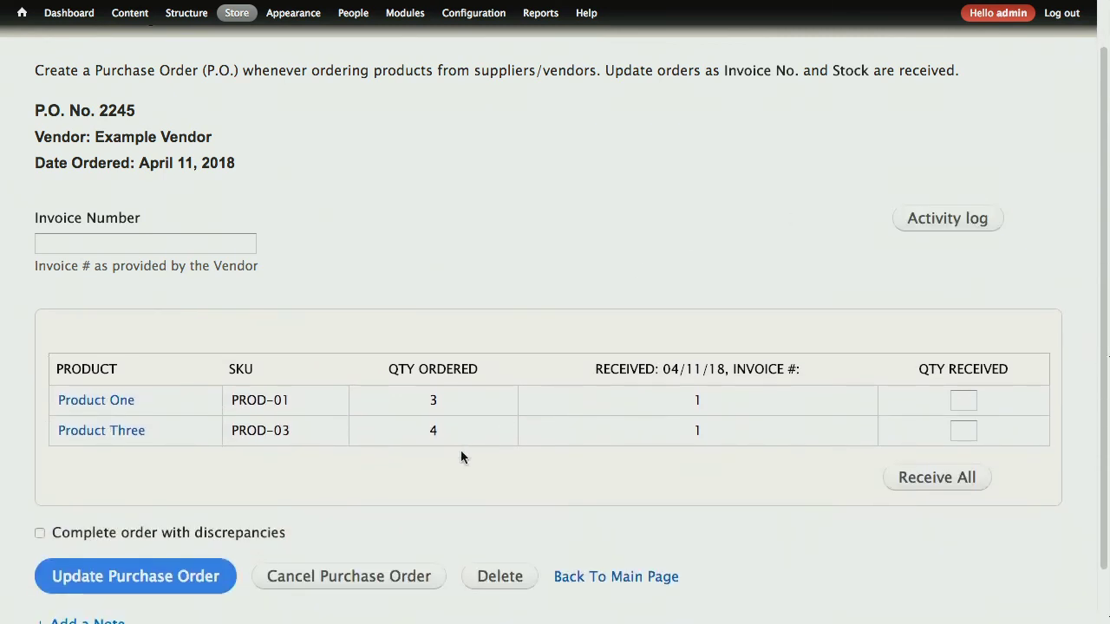
pyautogui.scroll(-2, 460, 450)
pyautogui.click(906, 418)
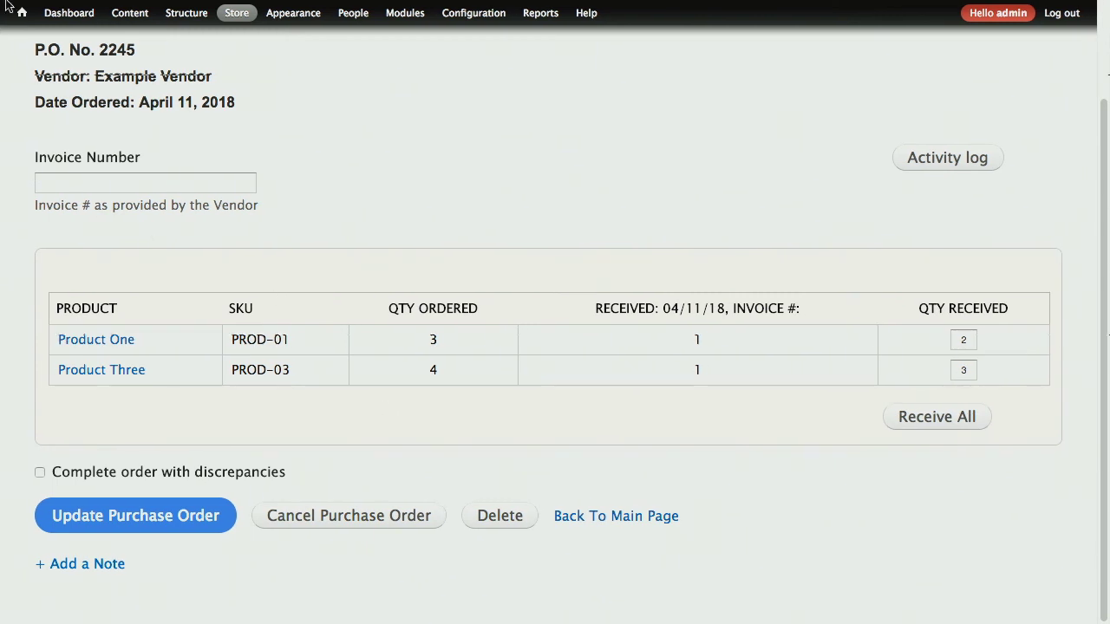
# Start a new purchase order from the Purchase Order Manager, enter a P.O. number and choose Example Vendor as the vendor.
pyautogui.moveTo(7, 3)
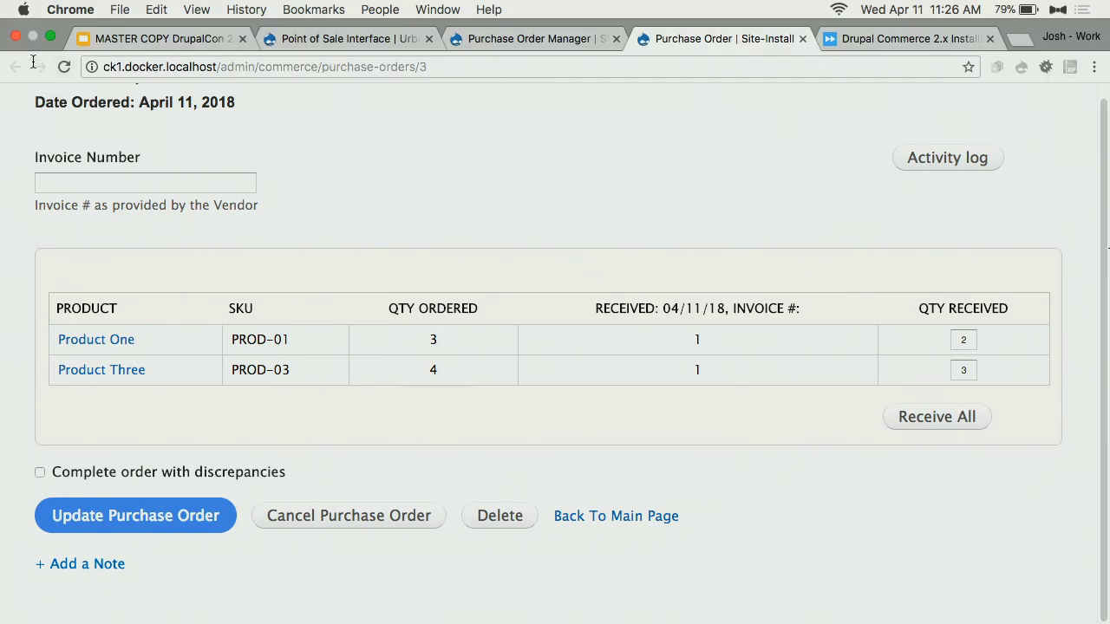
pyautogui.moveTo(572, 7)
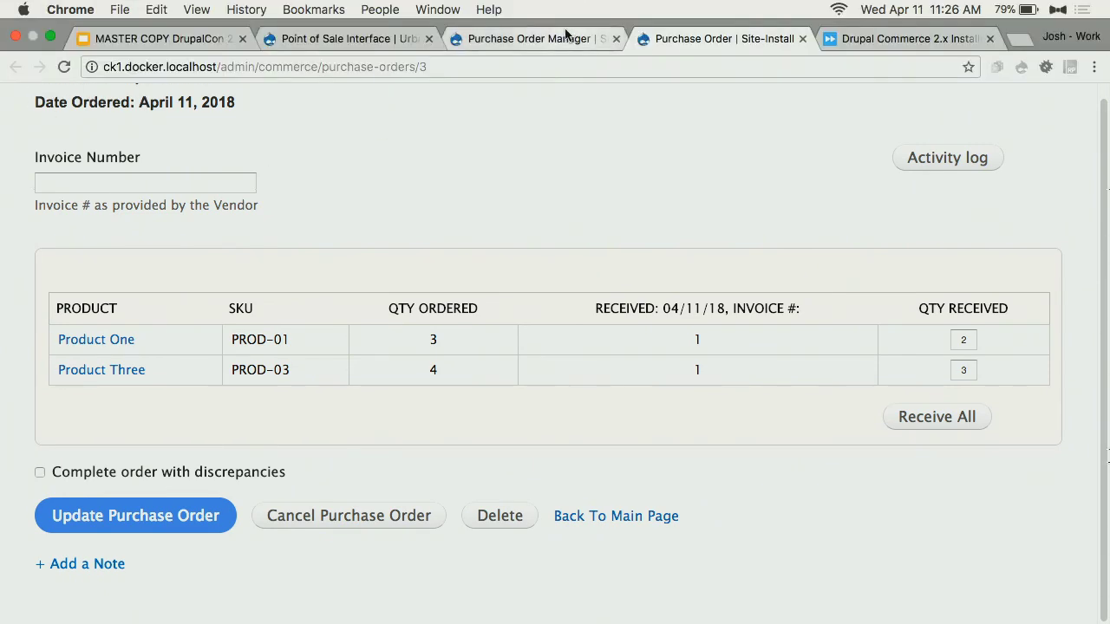
pyautogui.click(566, 38)
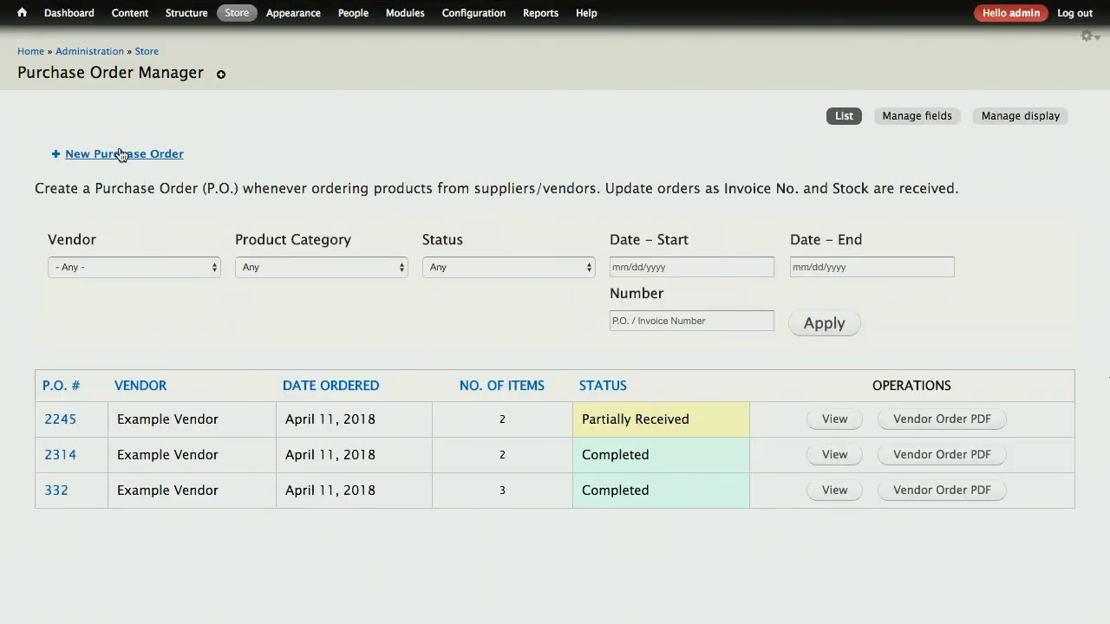
pyautogui.click(121, 154)
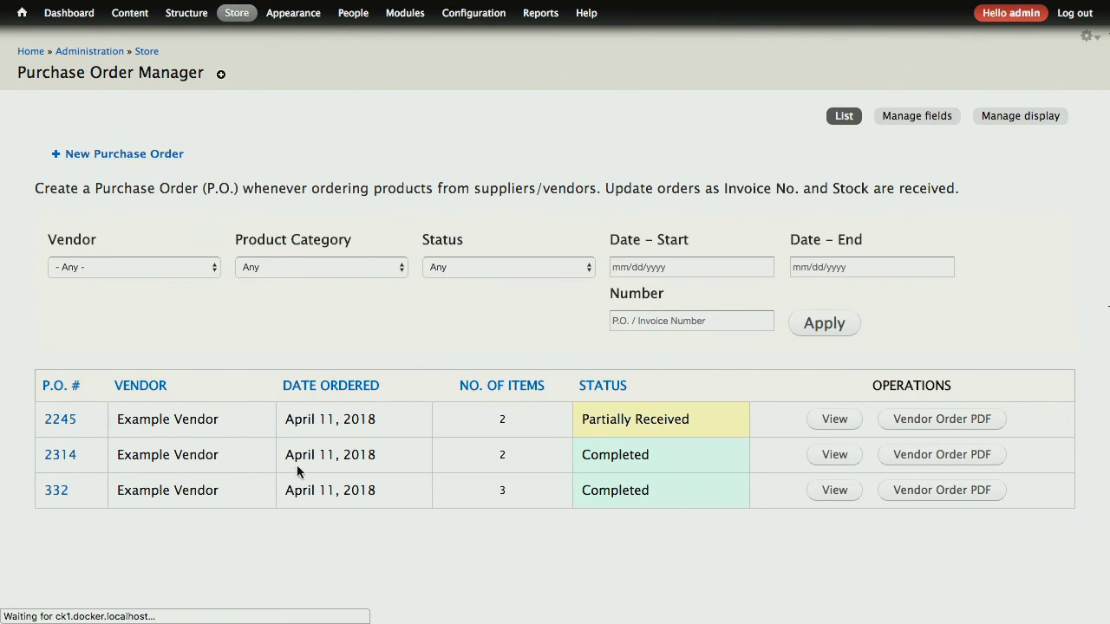
pyautogui.click(121, 199)
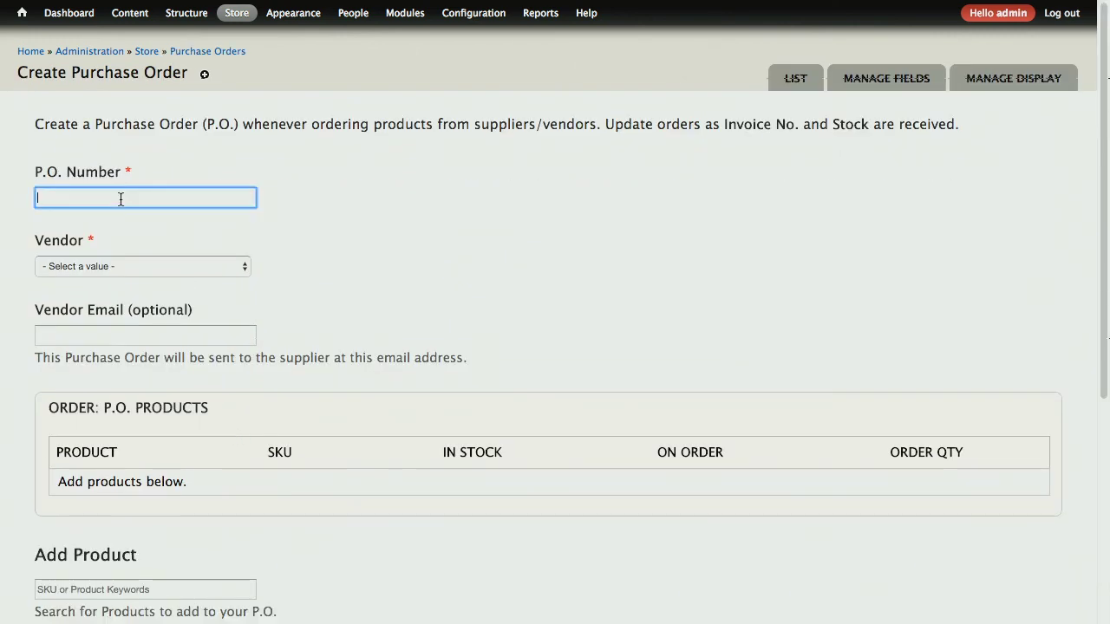
pyautogui.write('sefb')
pyautogui.click(65, 268)
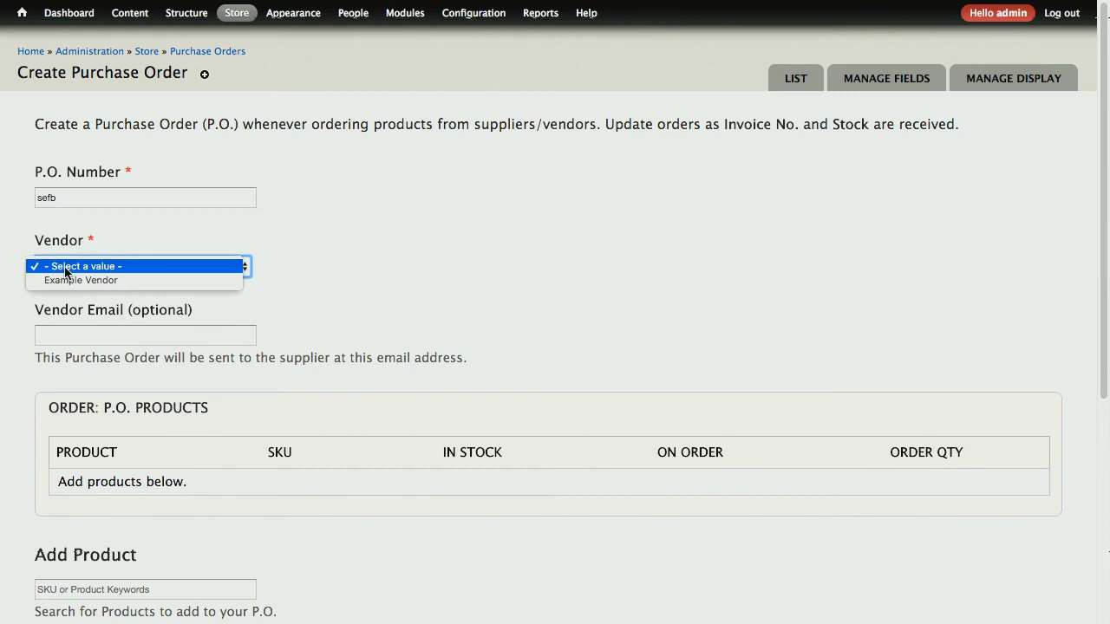
pyautogui.click(65, 279)
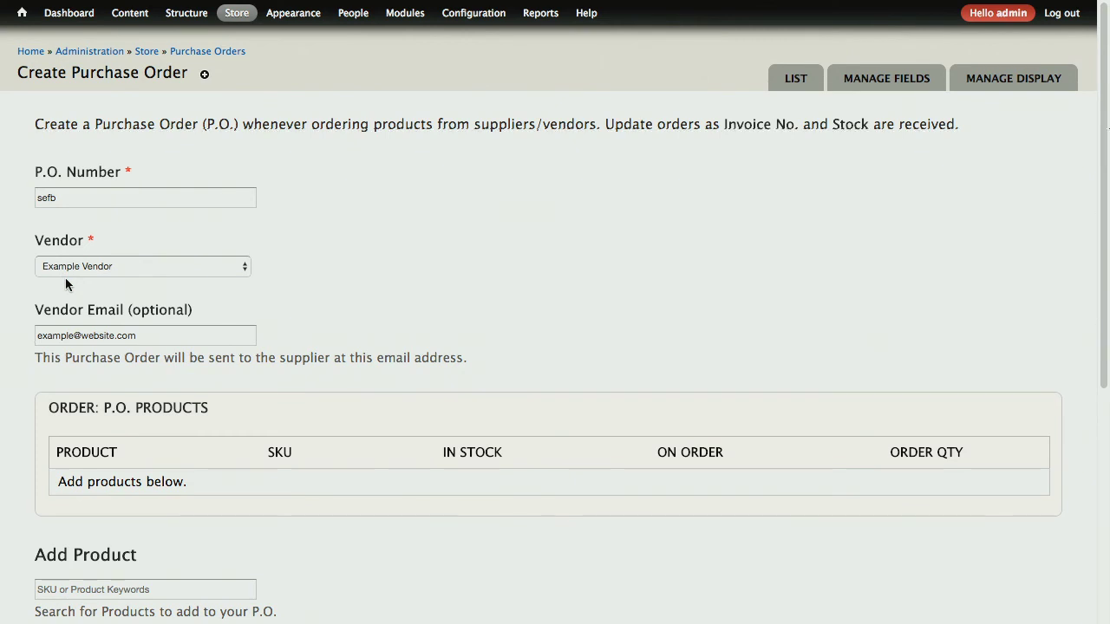
# Search the products for "prod" and add Product One to the purchase order.
pyautogui.scroll(-3, 66, 279)
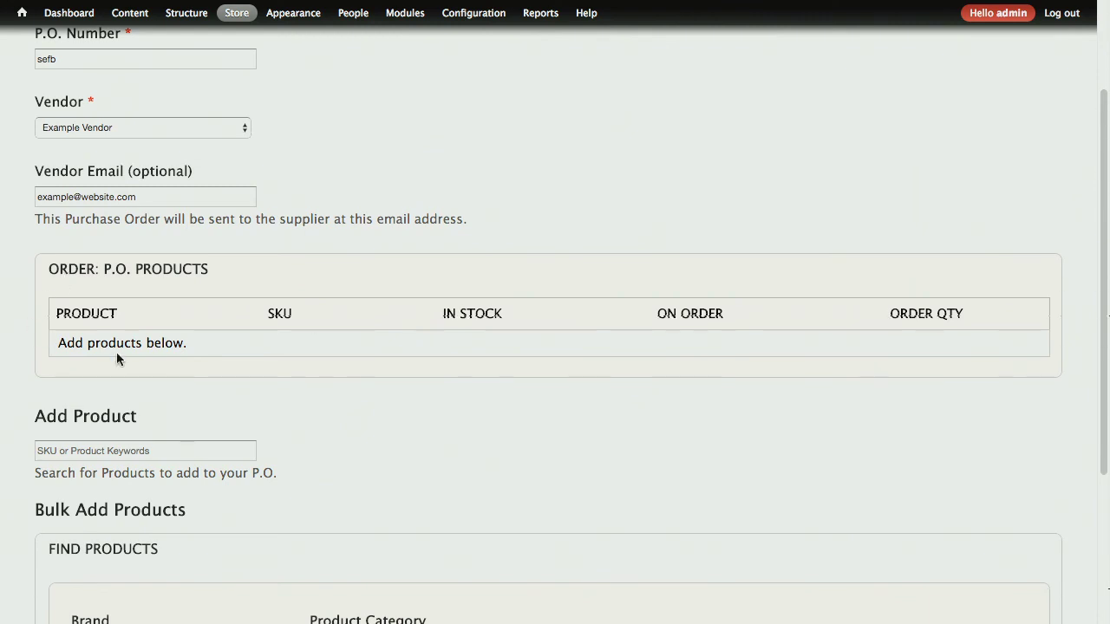
pyautogui.click(105, 452)
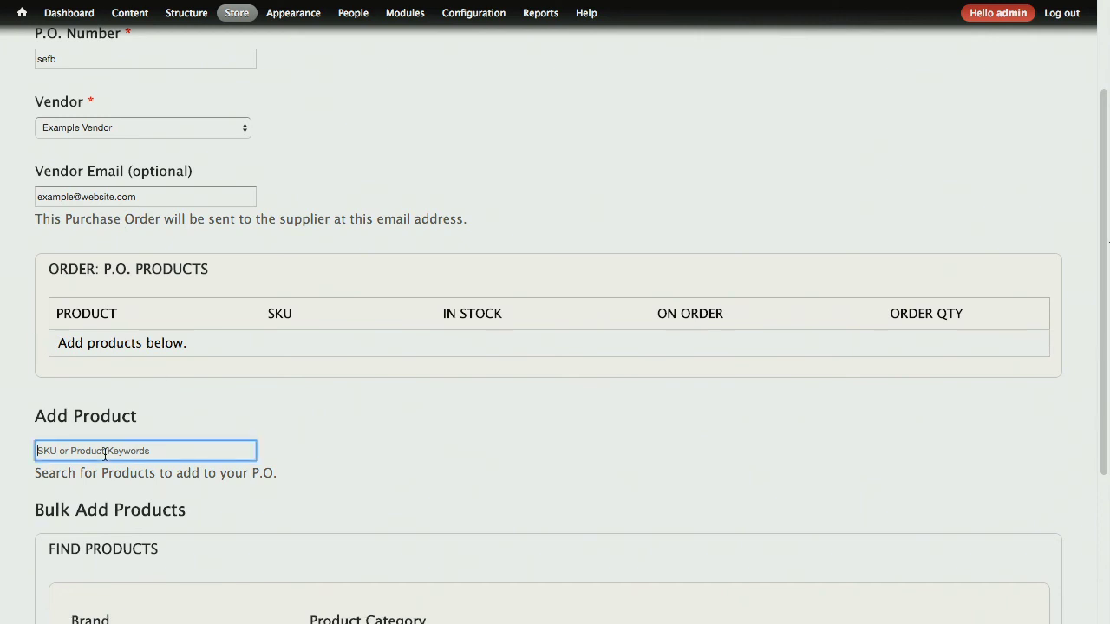
pyautogui.write('prod')
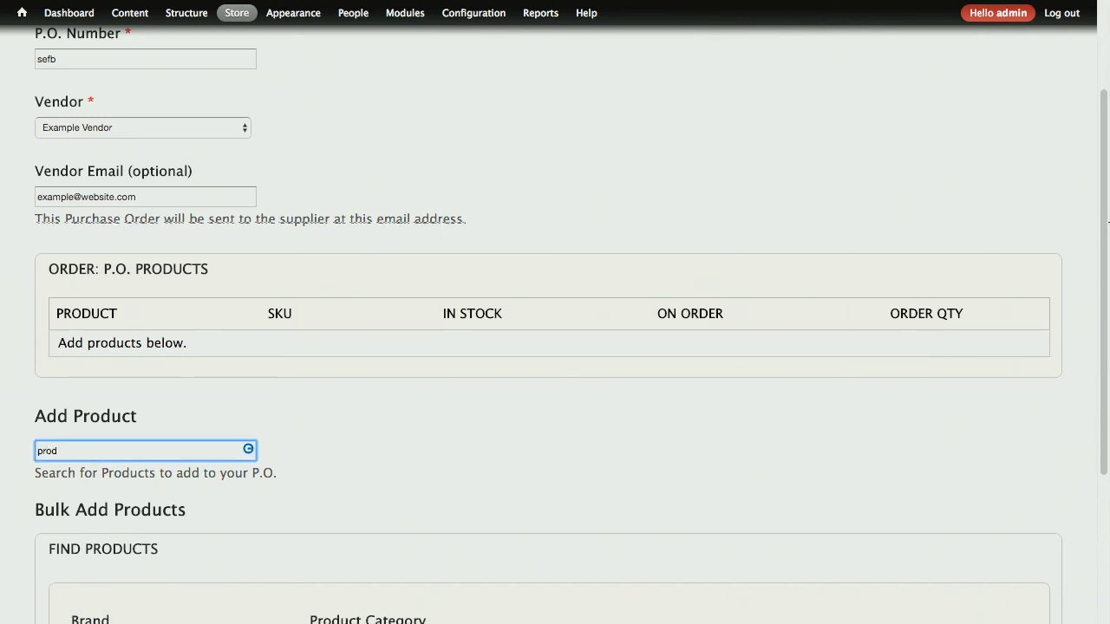
pyautogui.scroll(-3, 197, 449)
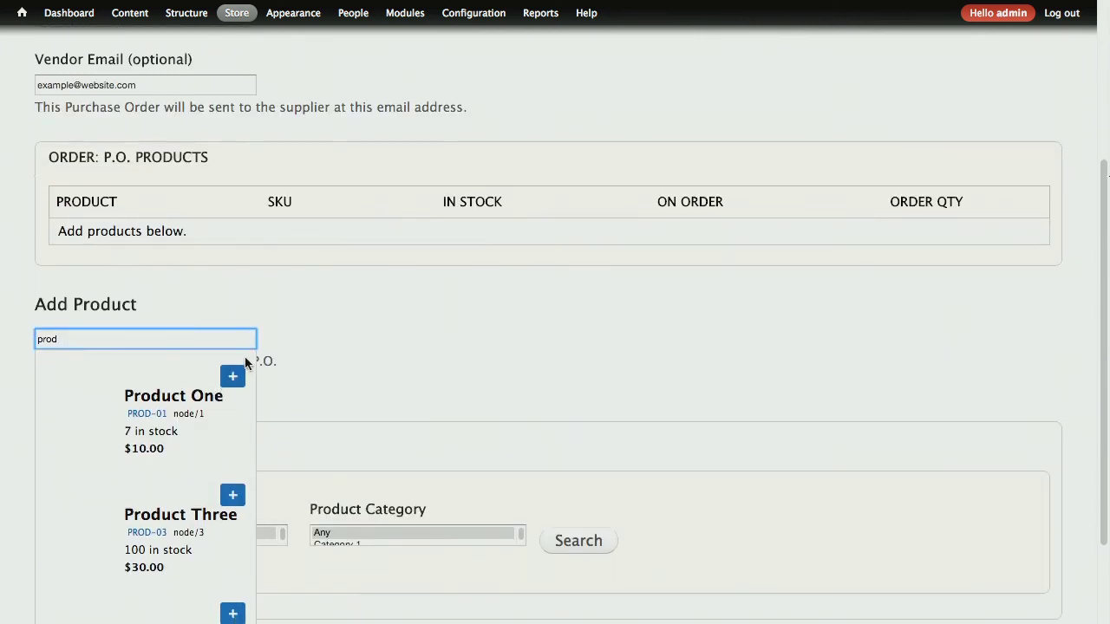
pyautogui.click(233, 377)
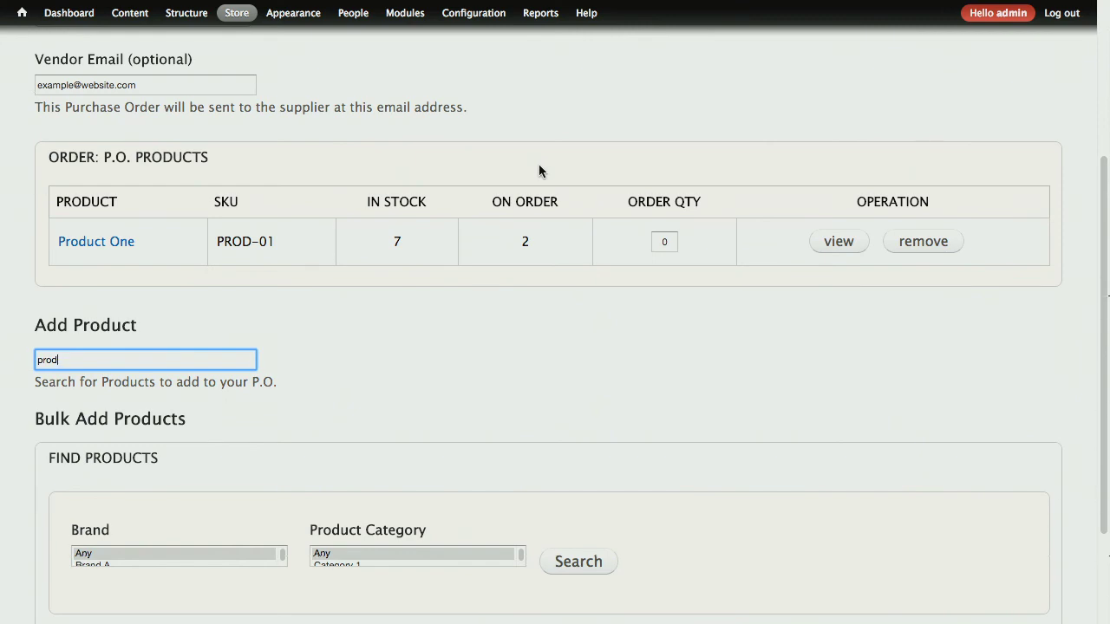
# Set the order quantity of Product One to 1.
pyautogui.click(668, 240)
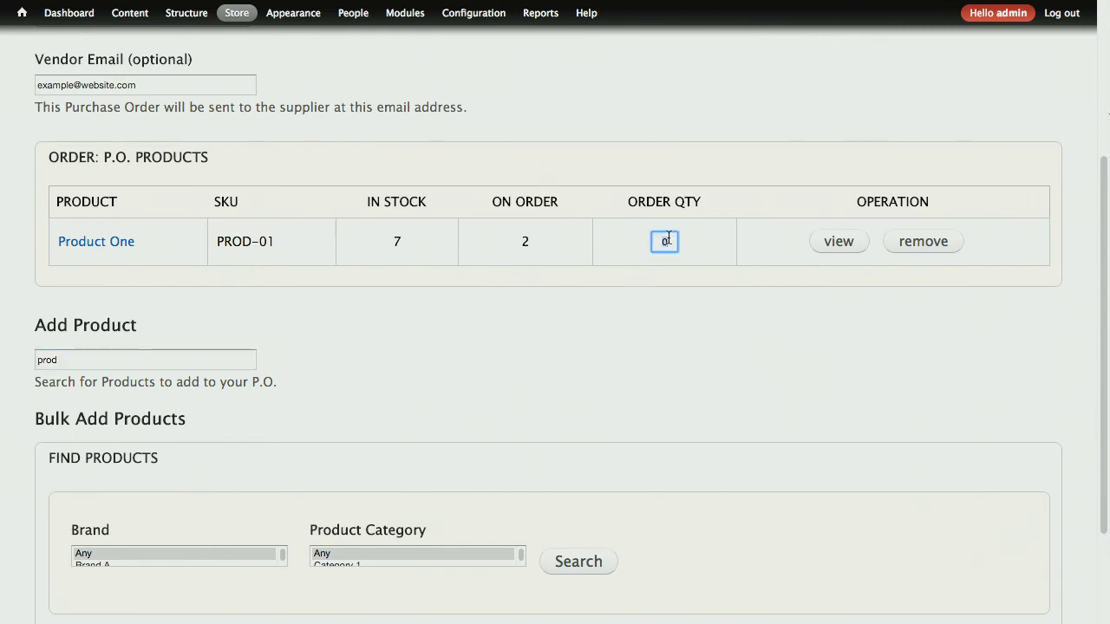
pyautogui.press('BackSpace')
pyautogui.write('1')
pyautogui.click(542, 354)
# Search the bulk-add products for Brand A in any category and review the matching products.
pyautogui.scroll(-3, 636, 426)
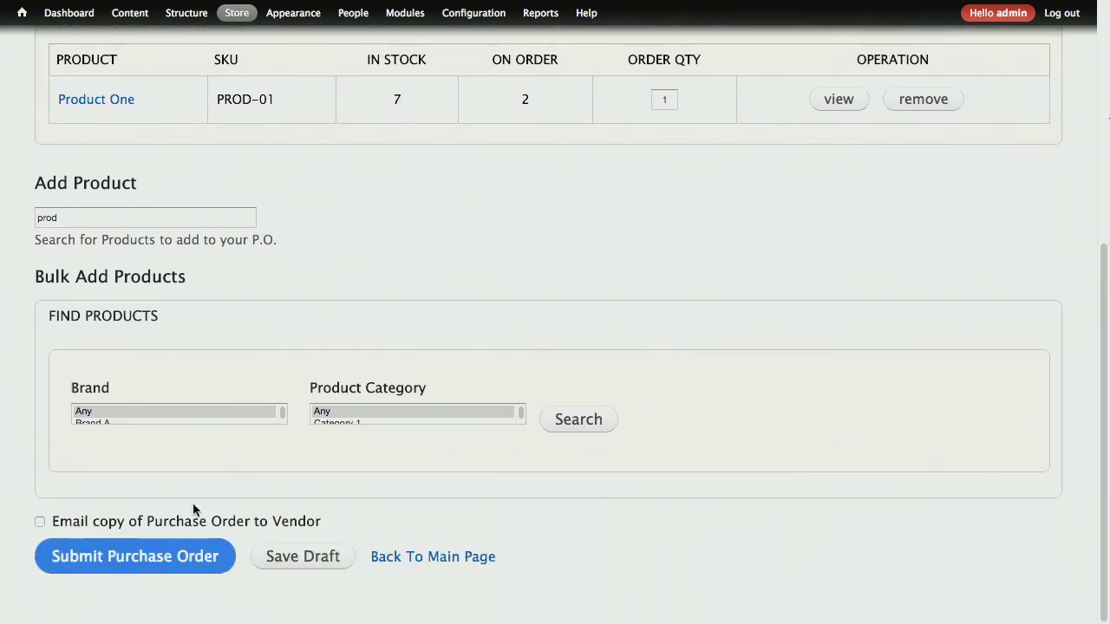
pyautogui.click(190, 418)
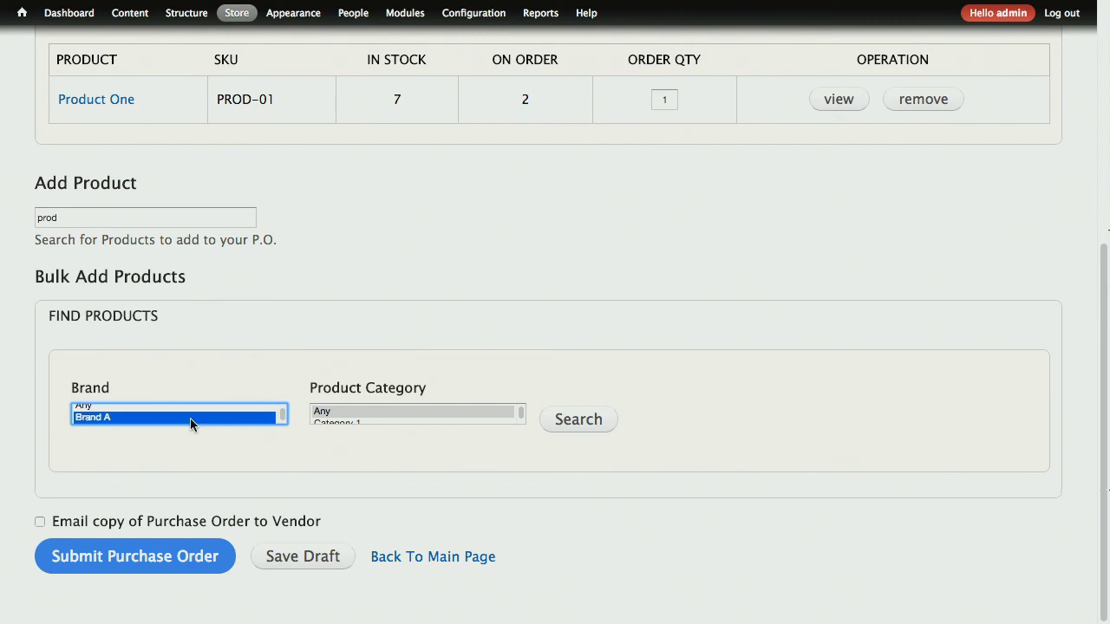
pyautogui.click(553, 422)
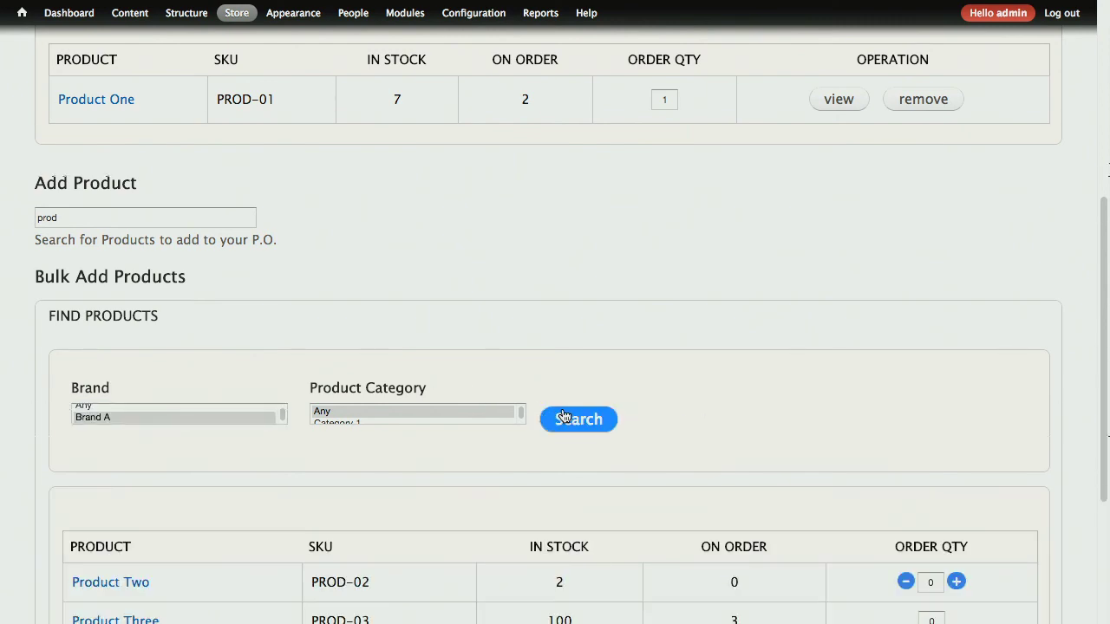
pyautogui.scroll(-4, 564, 416)
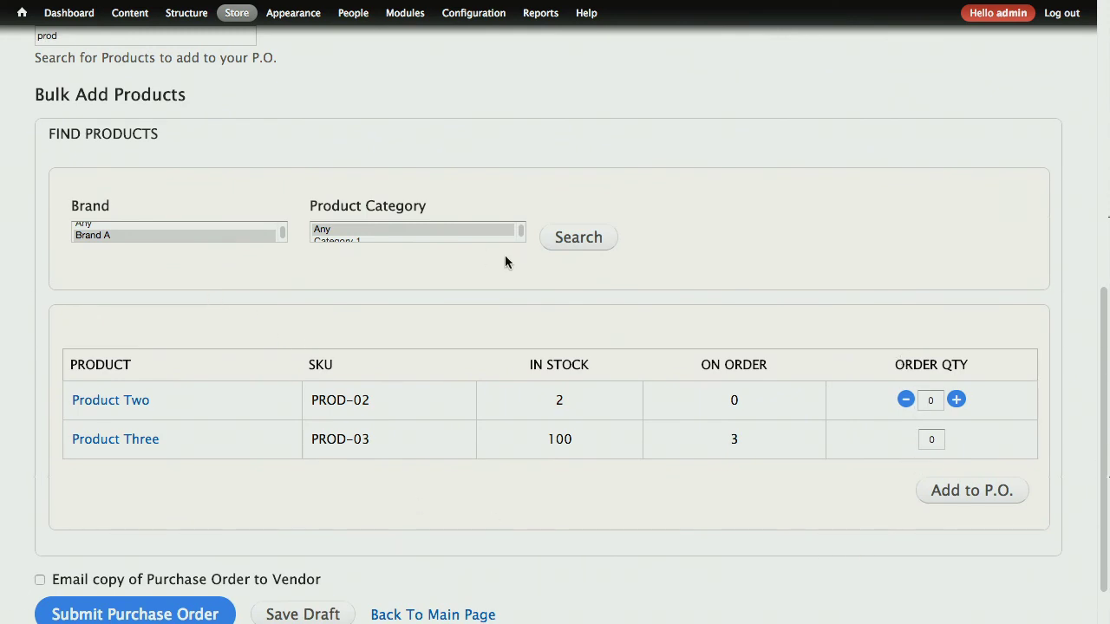
# Submit the purchase order and agree to send it to Example Vendor.
pyautogui.scroll(-2, 457, 443)
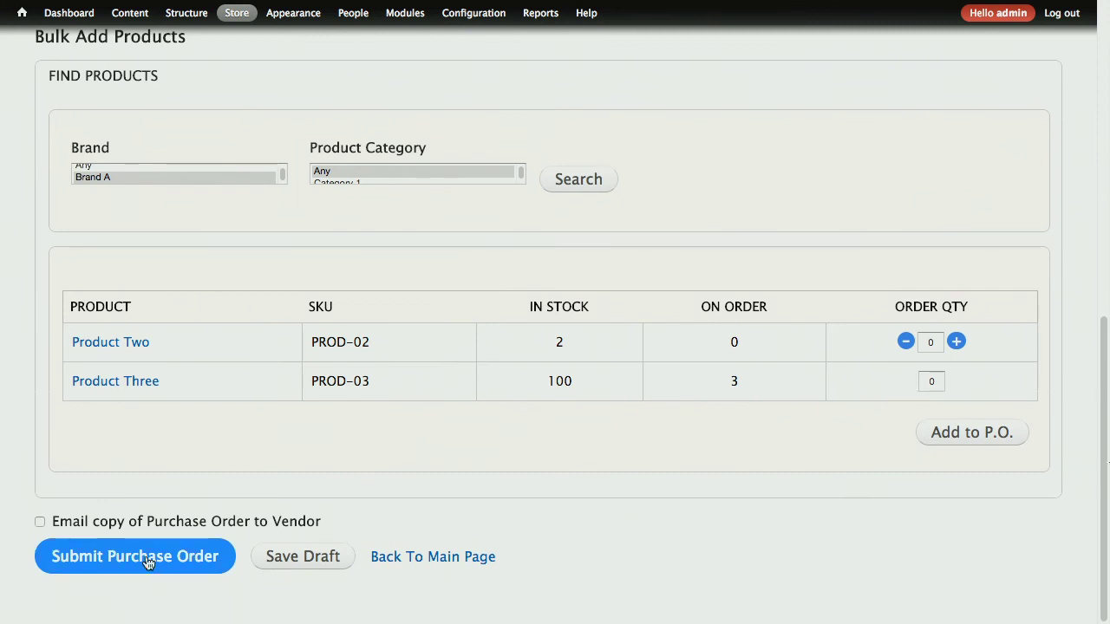
pyautogui.click(149, 563)
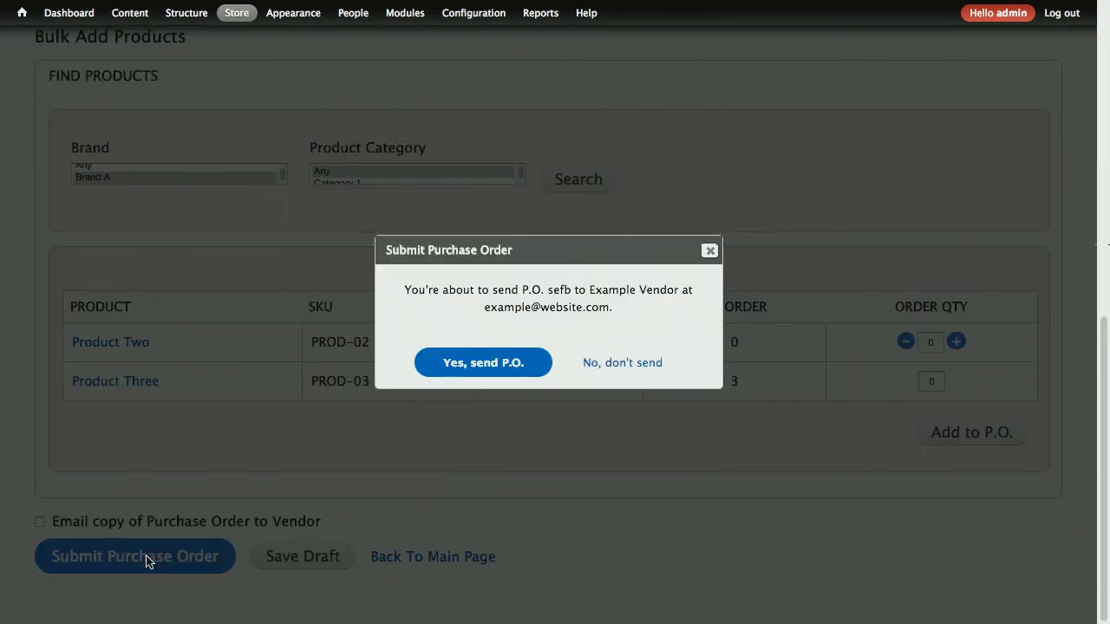
pyautogui.click(457, 360)
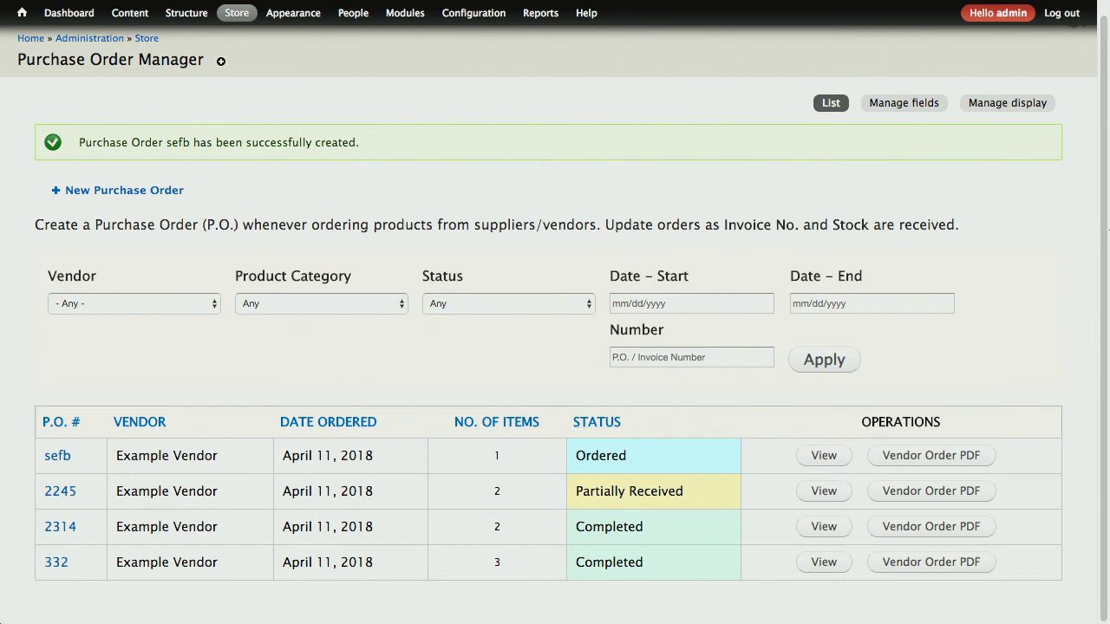
# Open the newly submitted purchase order, review its ordered item and receiving options, and return to the presentation slides.
pyautogui.click(65, 458)
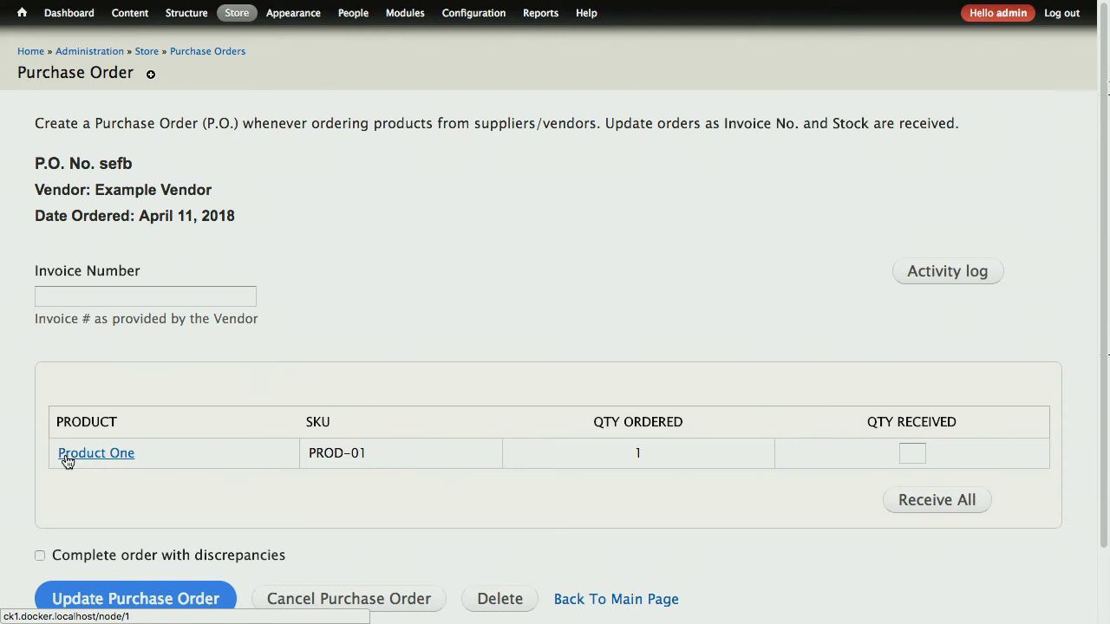
pyautogui.scroll(-2, 65, 458)
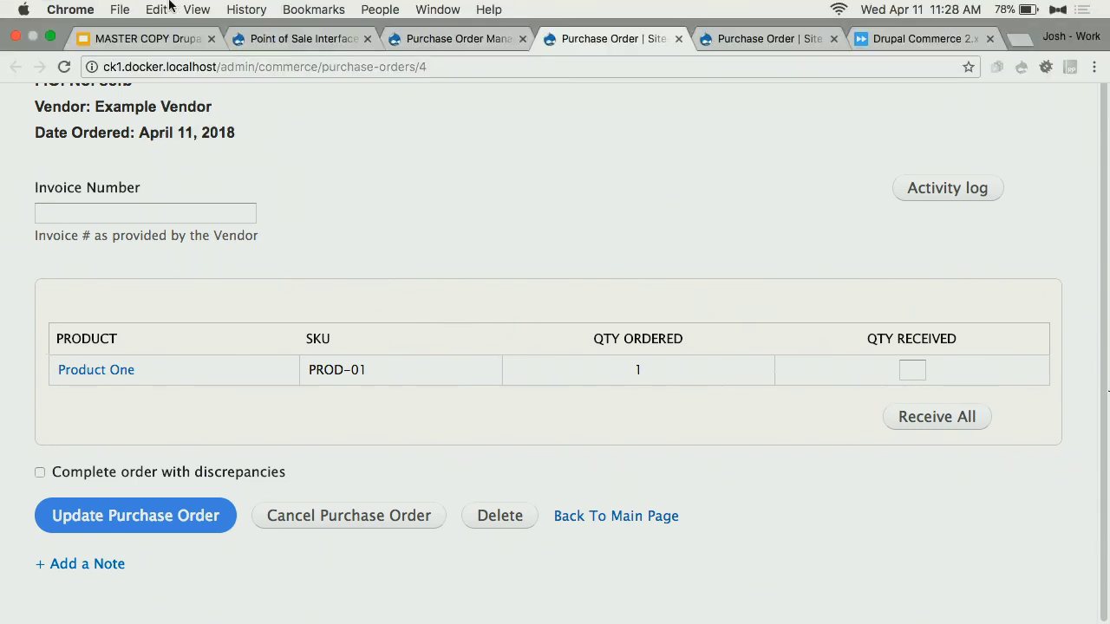
pyautogui.click(111, 38)
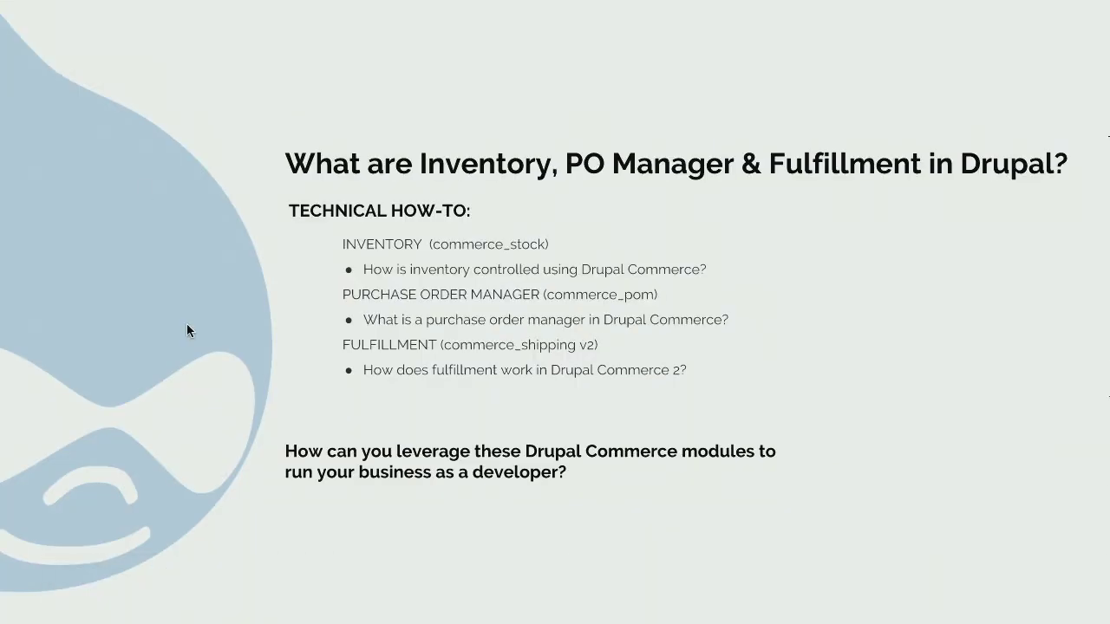